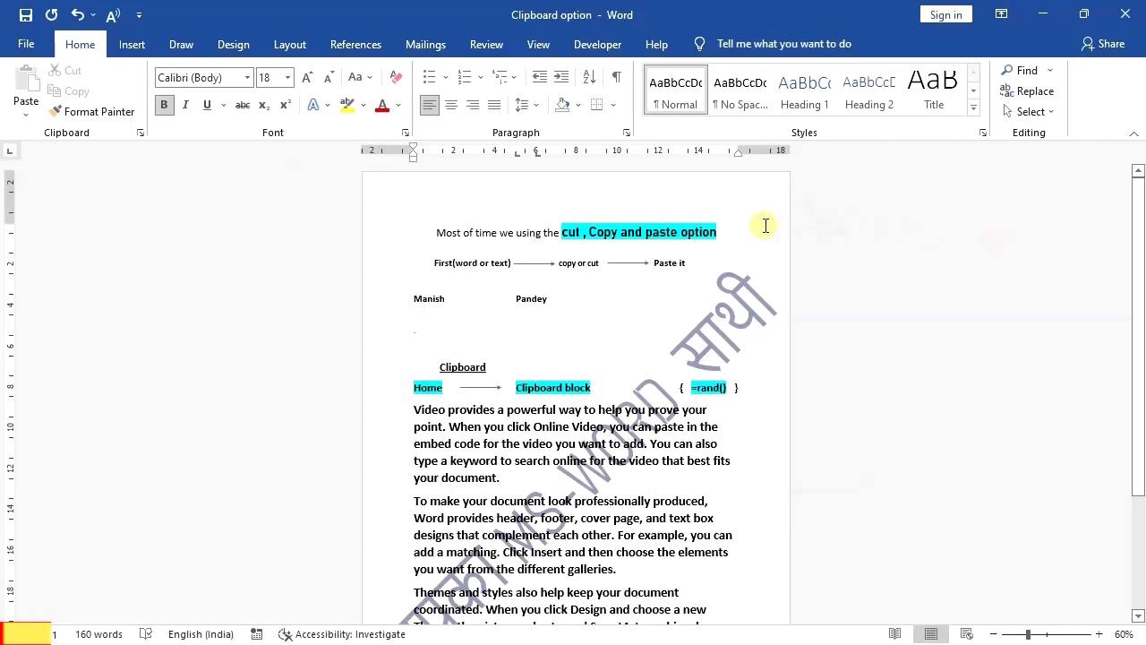
- Highlight the cut, copy and paste wording in the instruction text
left_click_drag(726, 230, 566, 235)
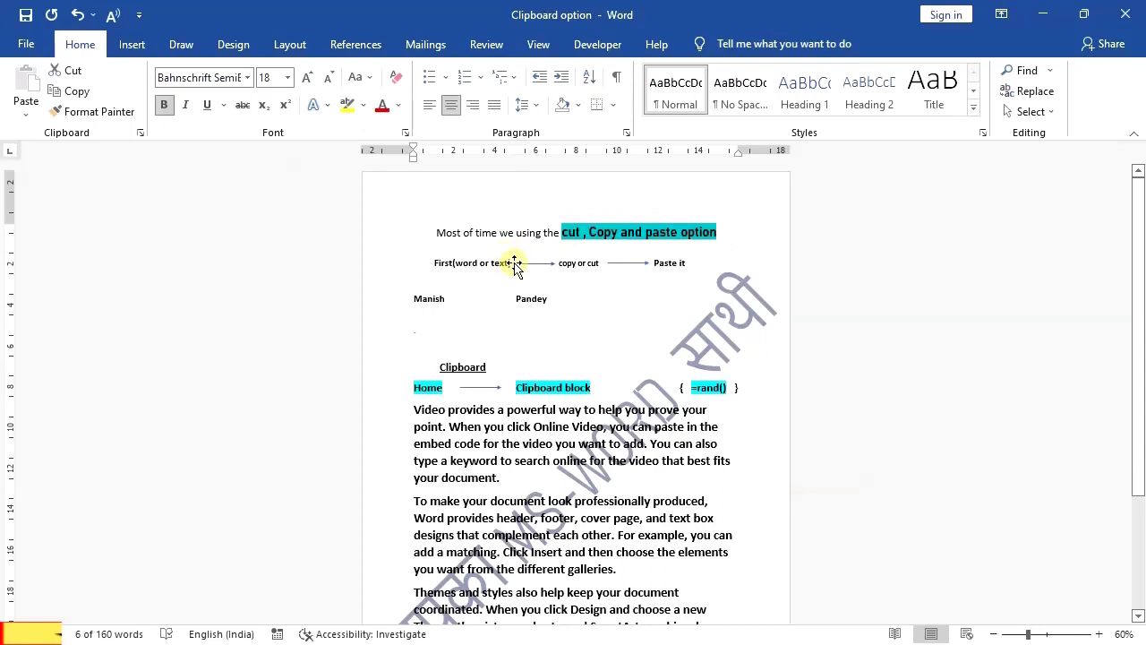
left_click_drag(511, 265, 434, 262)
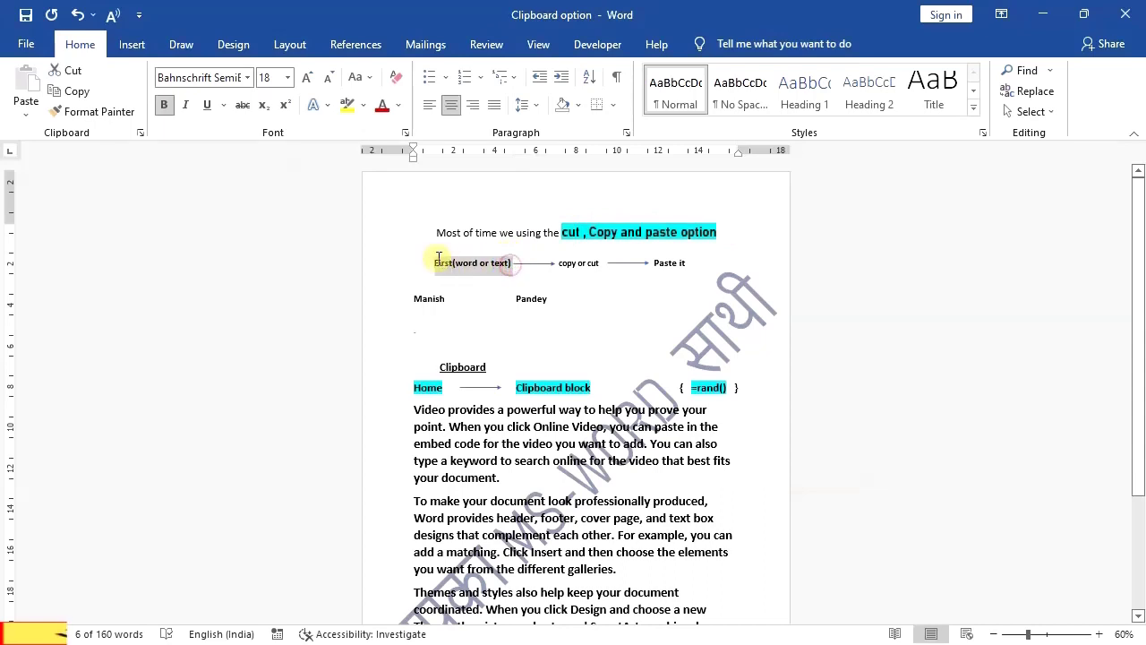
left_click_drag(598, 264, 559, 263)
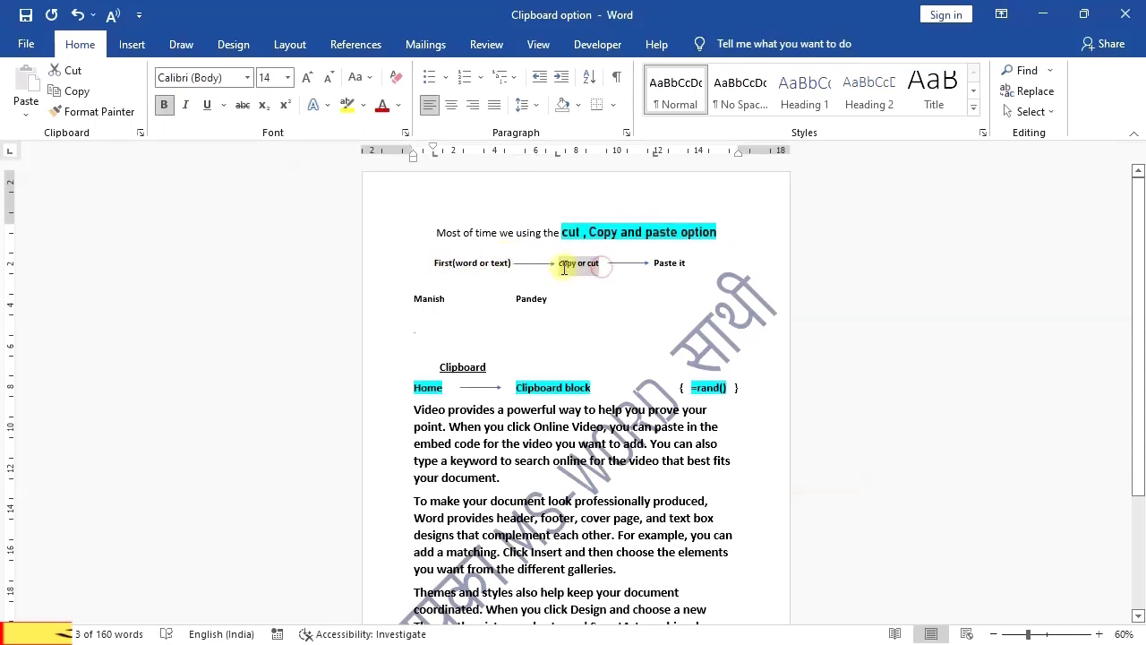
mouse_move(653, 263)
left_mouse_down()
mouse_move(688, 262)
mouse_move(654, 263)
left_mouse_up()
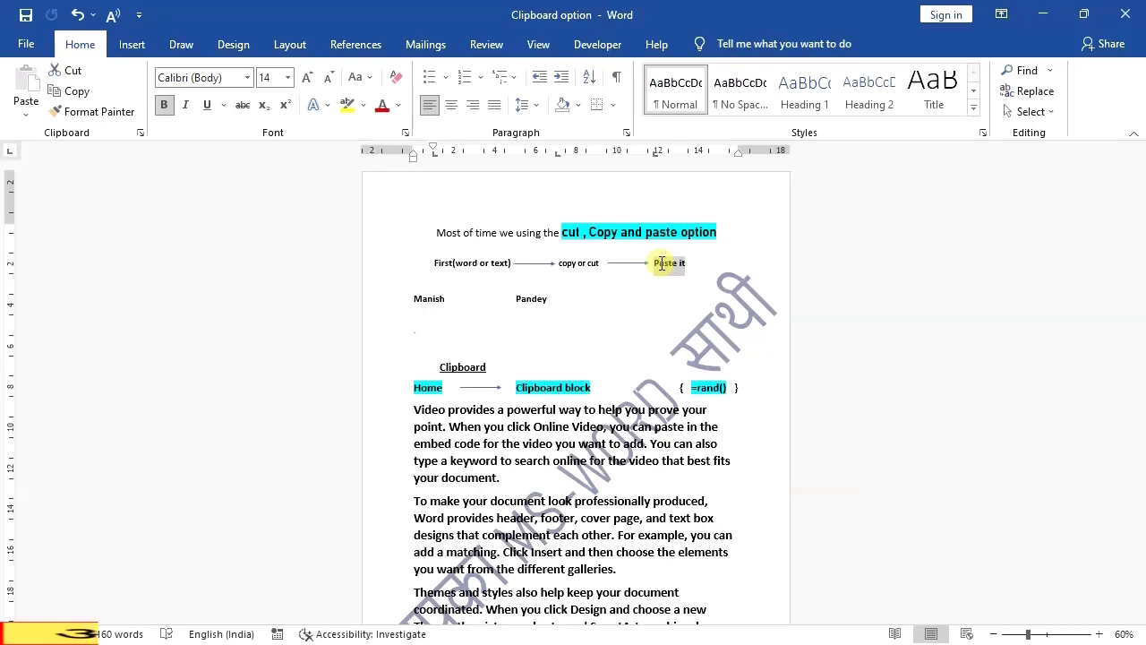
- Copy Manish and Pandey, then paste Pandey onto the empty line below Manish
left_click(444, 300)
left_click_drag(418, 302, 388, 307)
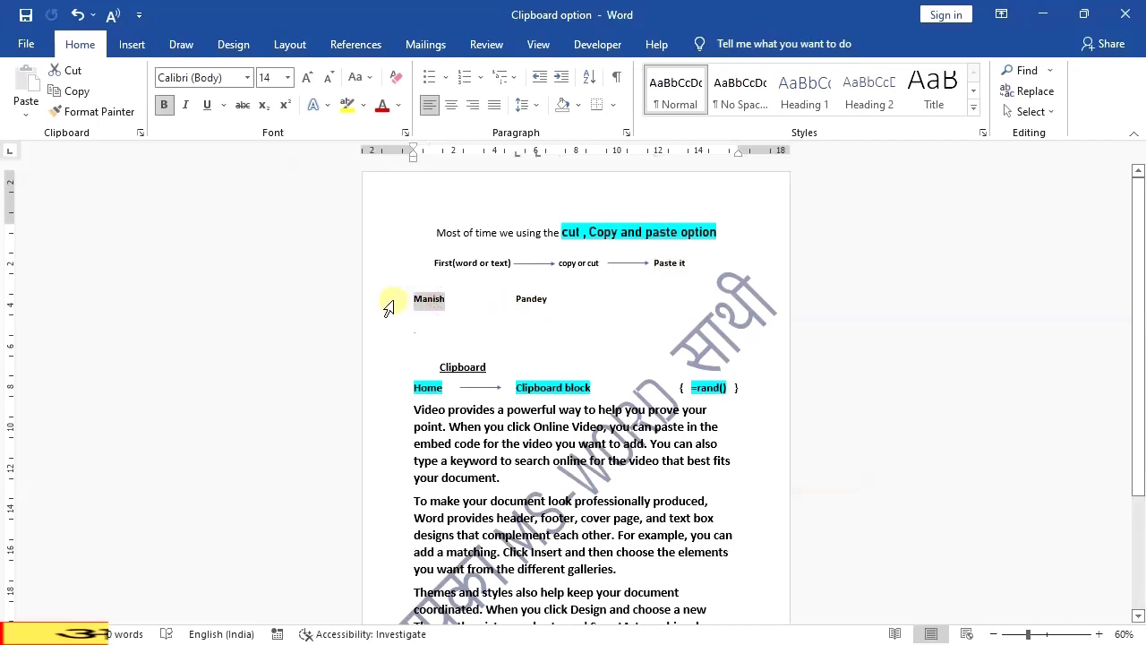
key("ctrl+c")
left_click_drag(558, 300, 521, 298)
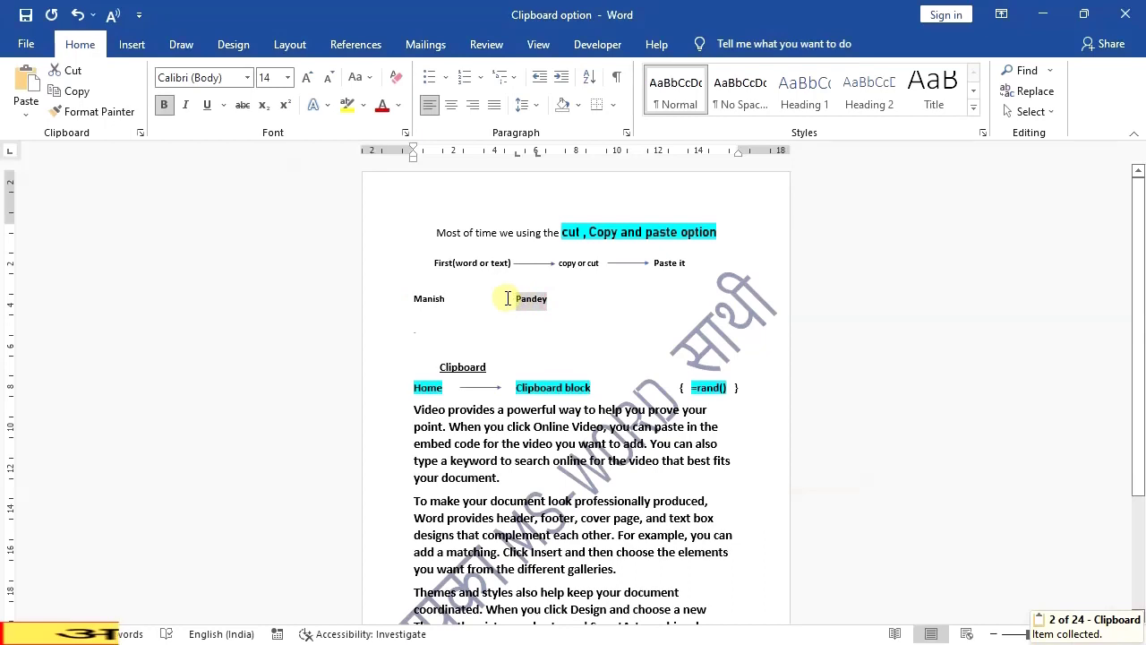
left_click(426, 326)
key("ctrl+v")
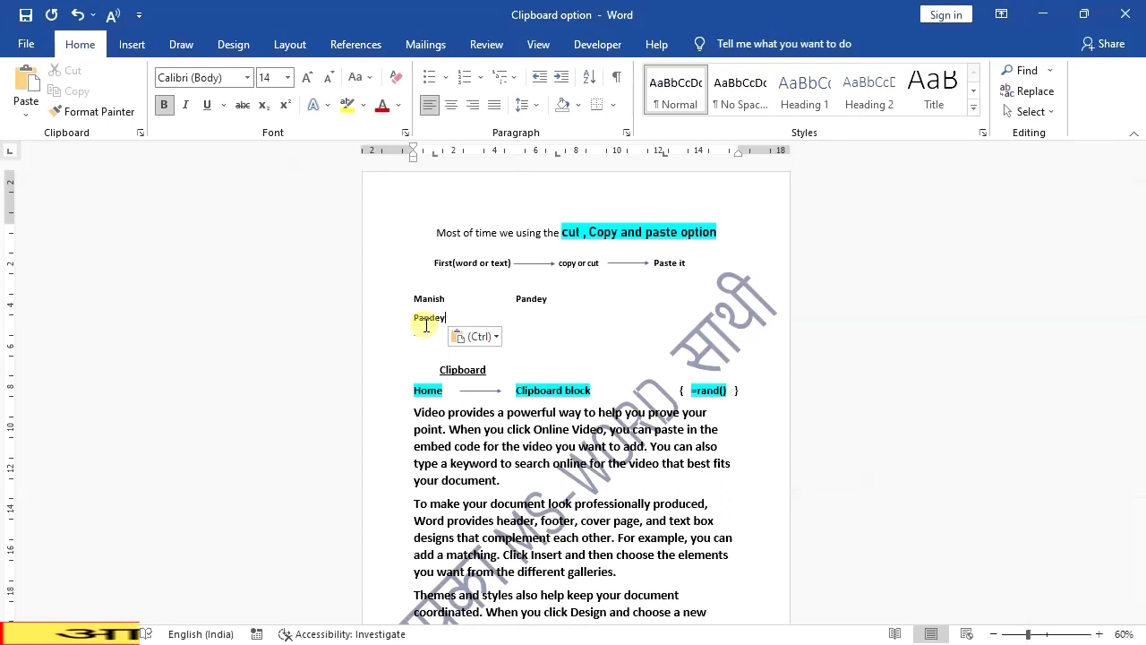
left_click_drag(491, 376, 437, 375)
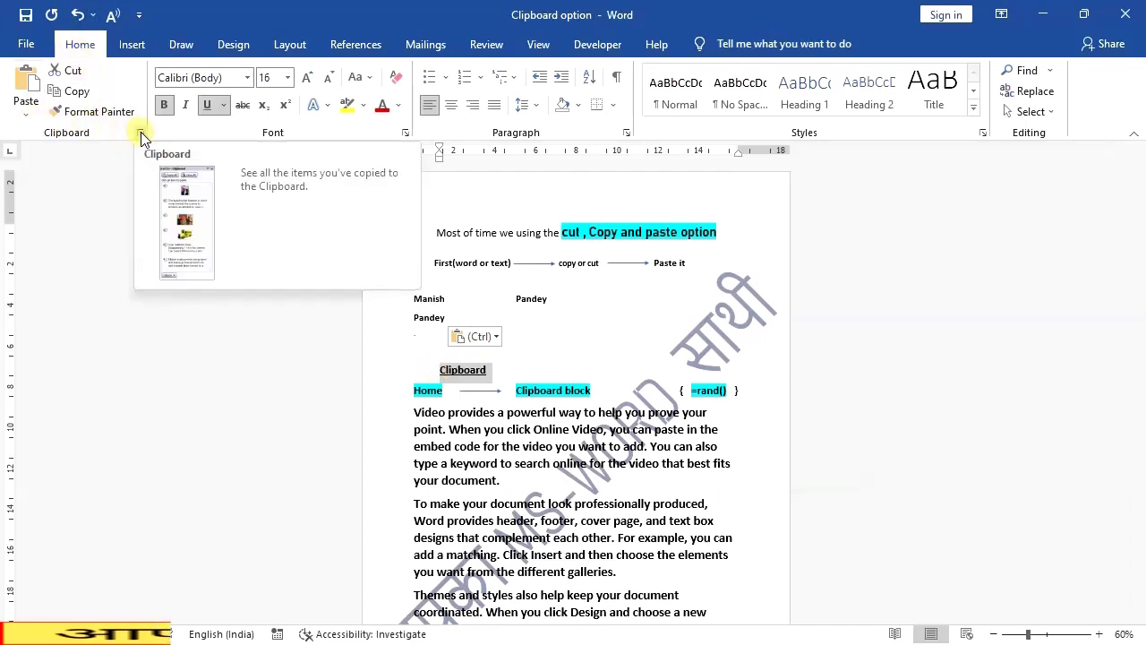
- Show the Clipboard pane with the Pandey and Manish items, then select the =rand() text
left_click(141, 134)
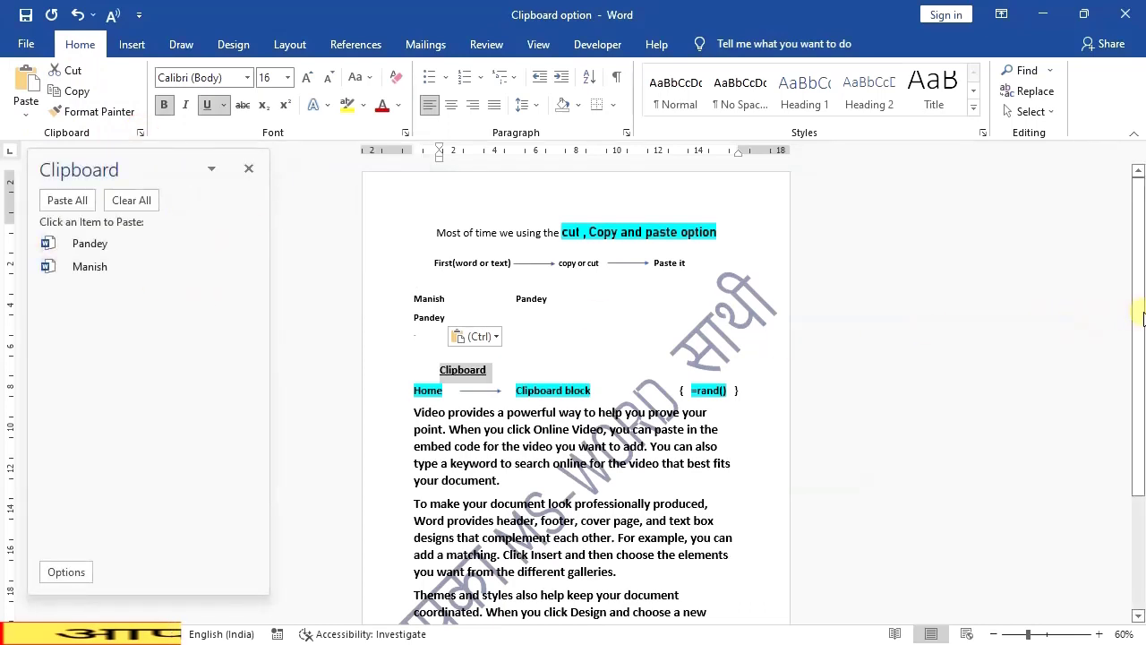
left_click_drag(1139, 314, 1141, 459)
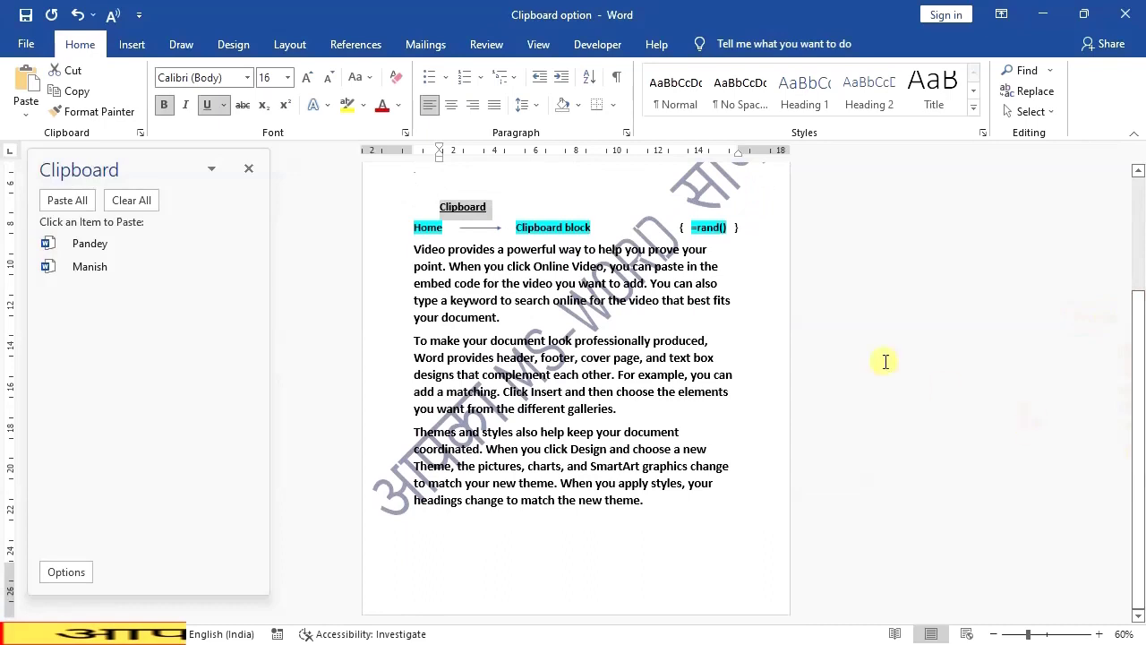
left_click(733, 228)
left_click_drag(733, 227, 688, 234)
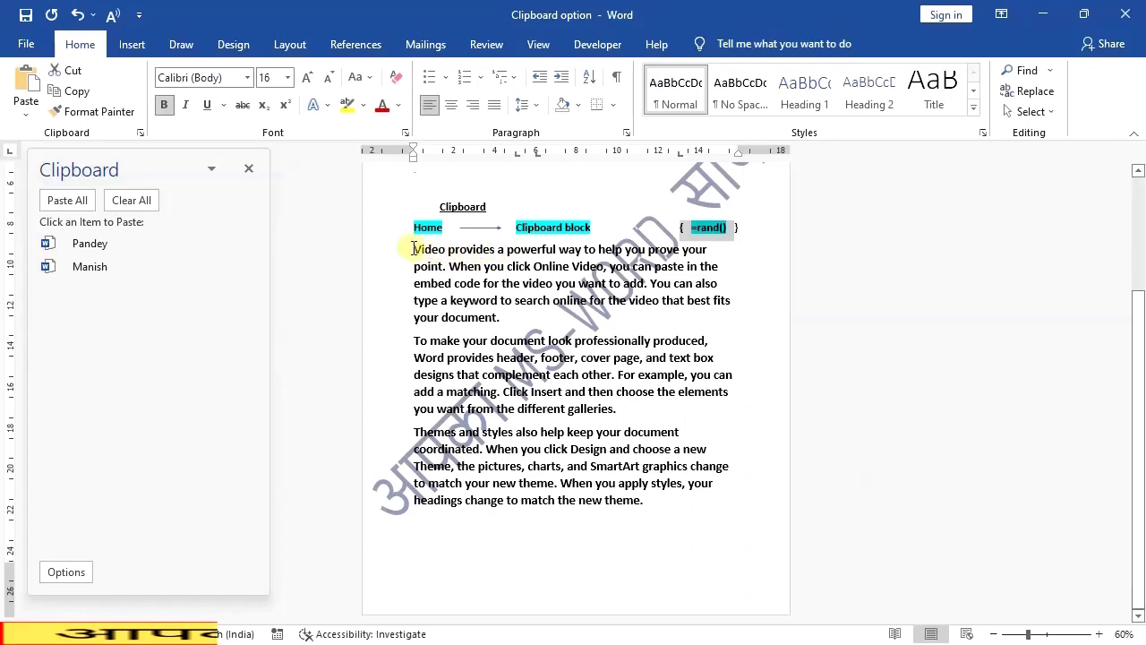
- Copy four passages, alternating between the first and second paragraphs, onto the Clipboard
left_click_drag(413, 249, 541, 286)
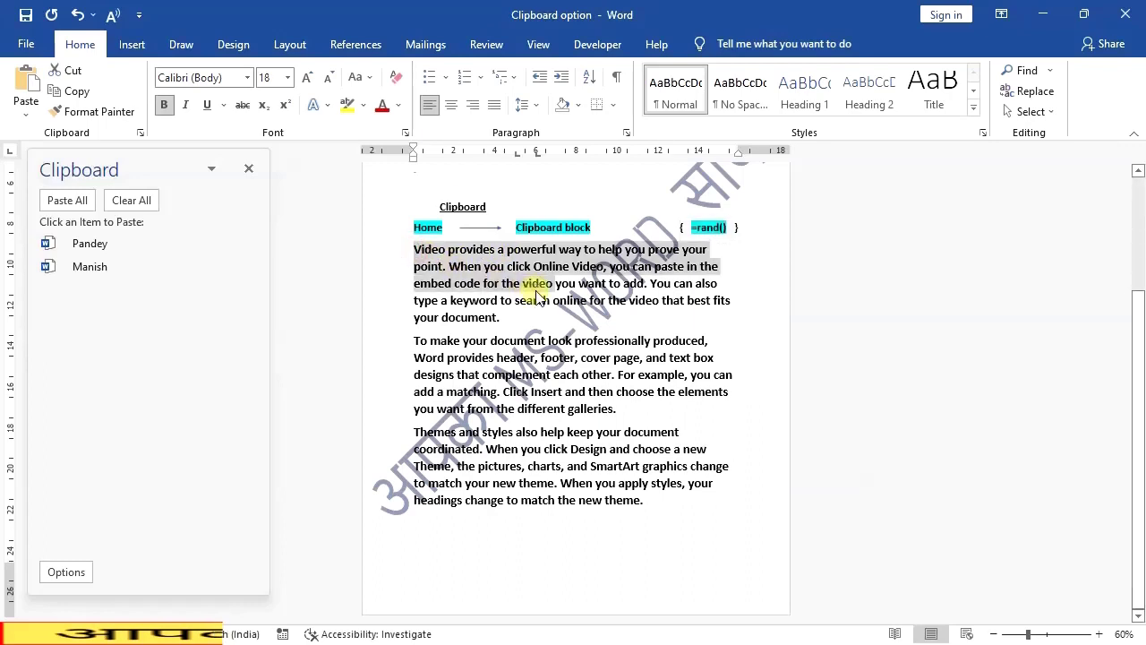
key("ctrl+c")
left_click_drag(463, 340, 582, 381)
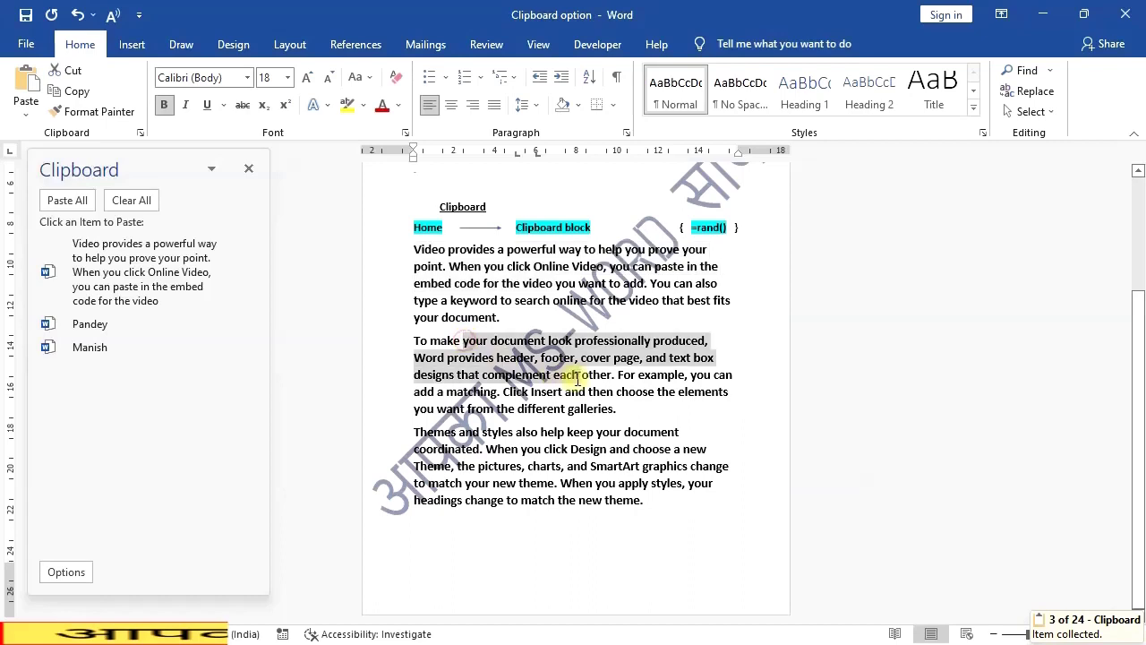
key("ctrl+c")
left_click_drag(484, 266, 612, 283)
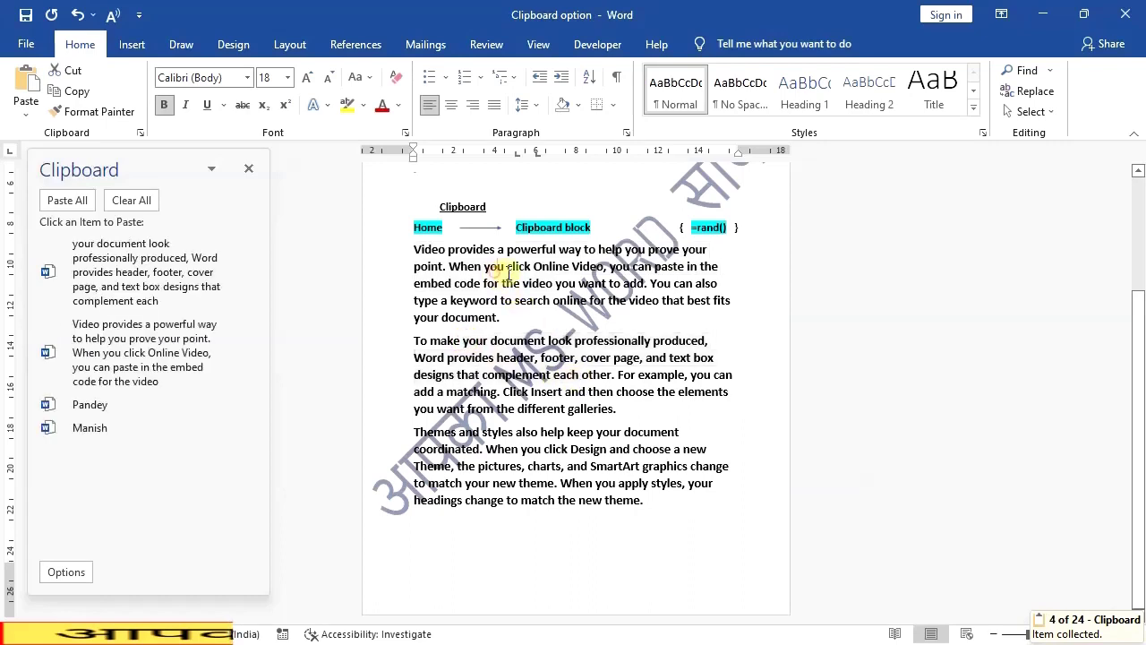
key("ctrl+c")
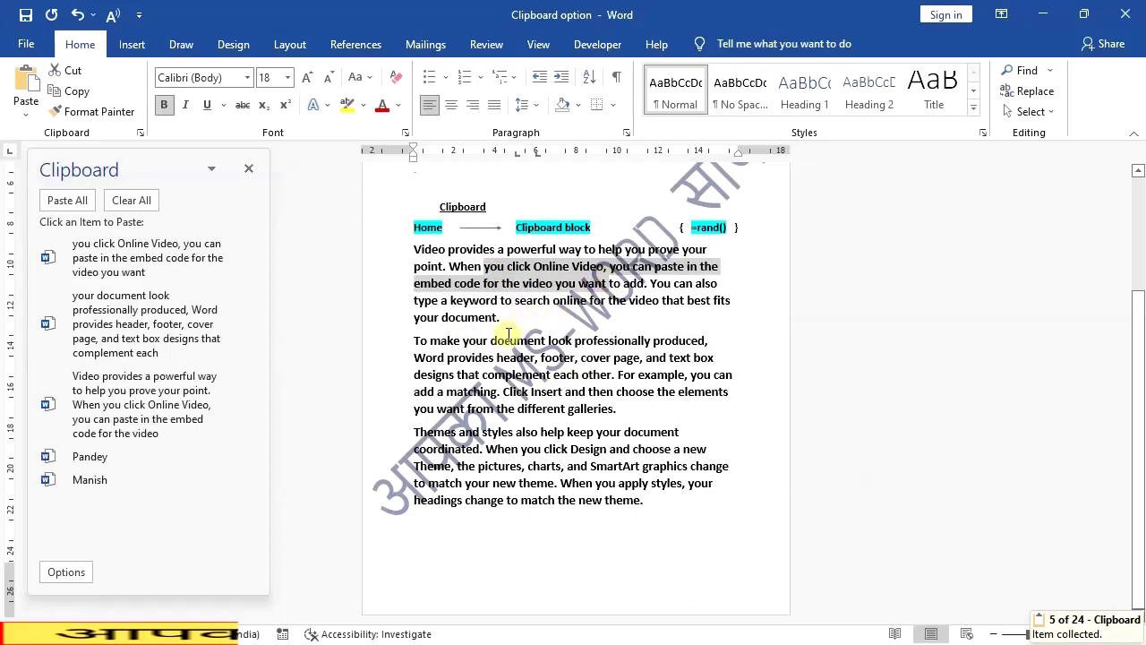
left_click_drag(494, 340, 614, 380)
key("ctrl+c")
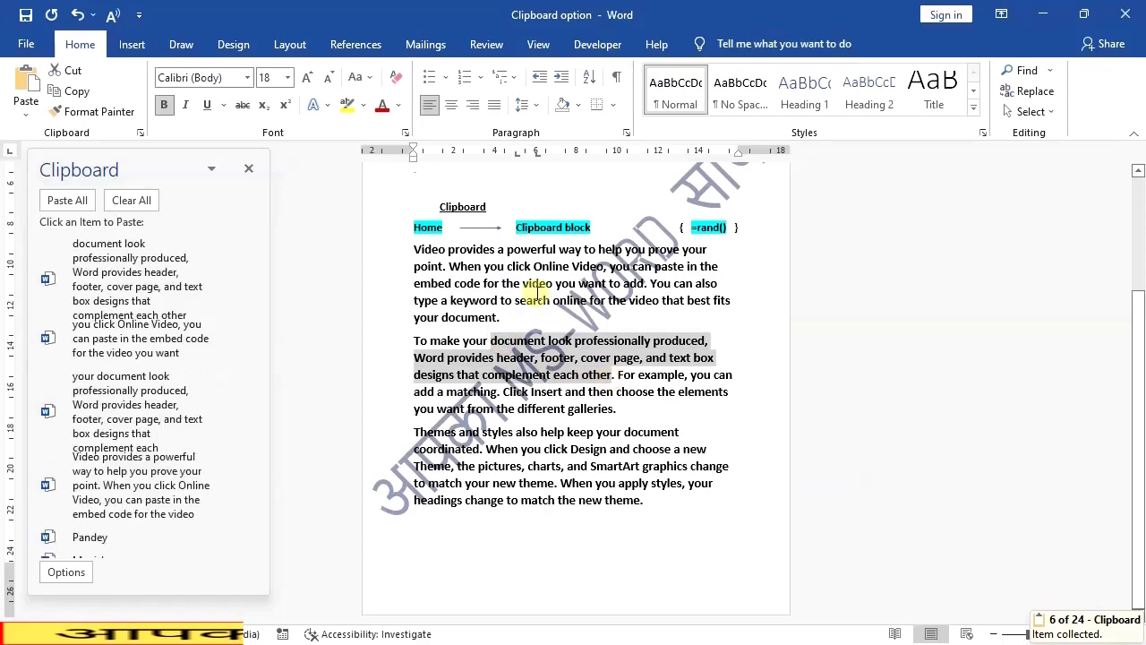
- Copy five more passages, ending with 'your document look professionally produced…complement each other'
left_click_drag(501, 283, 615, 301)
key("ctrl+c")
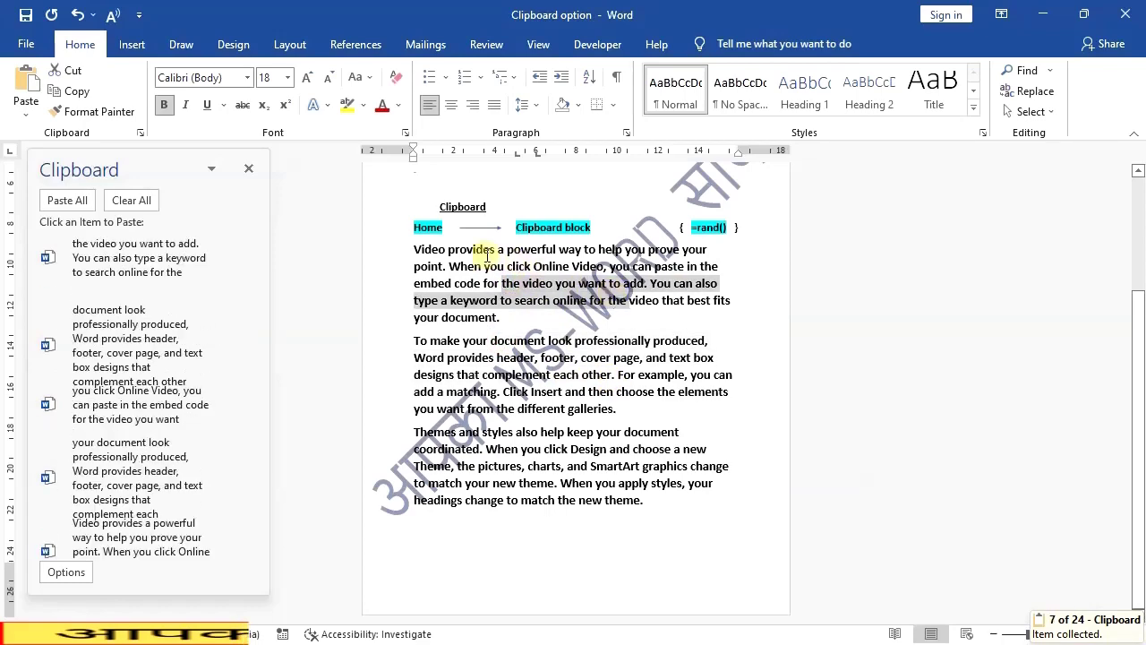
left_click_drag(448, 251, 523, 270)
key("ctrl+c")
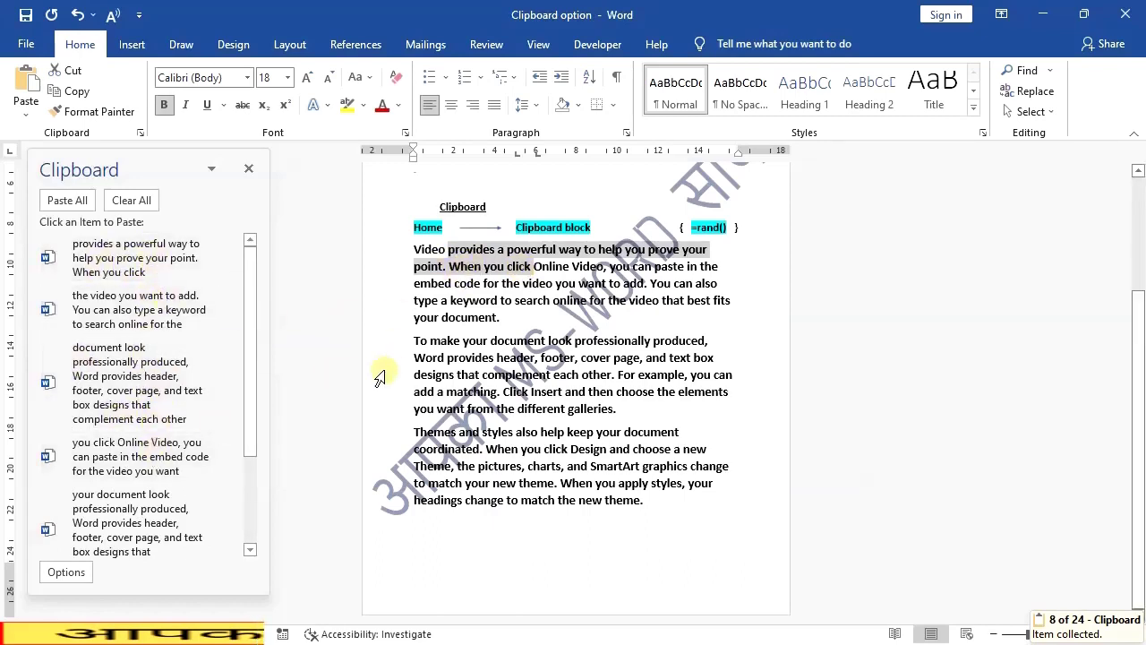
left_click_drag(430, 342, 581, 377)
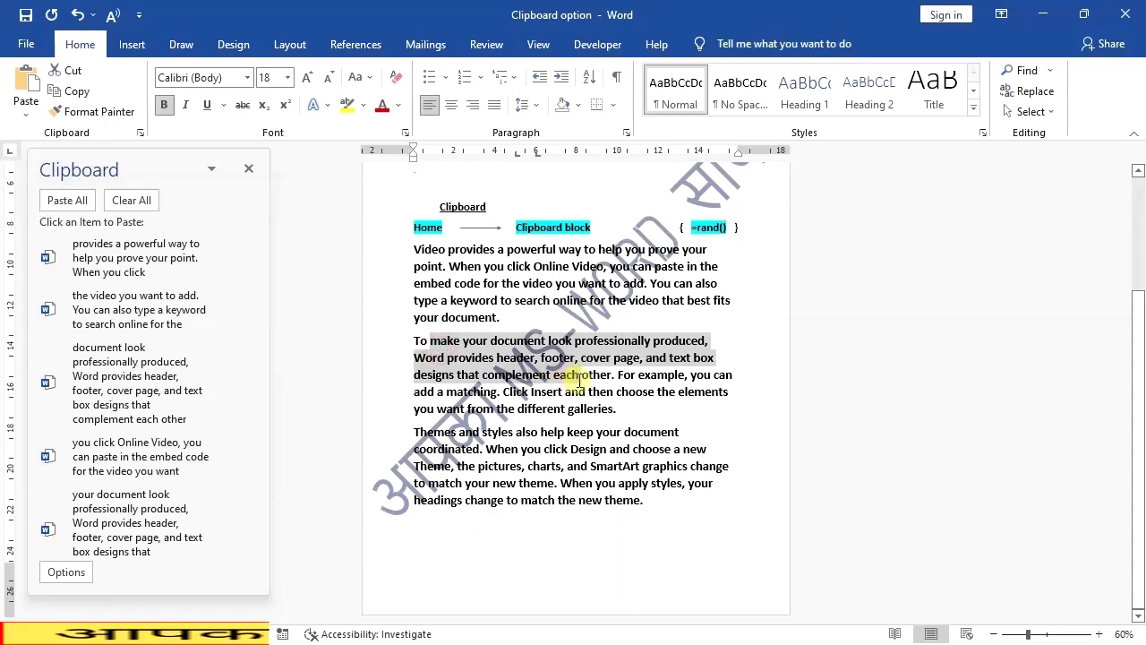
key("ctrl+c")
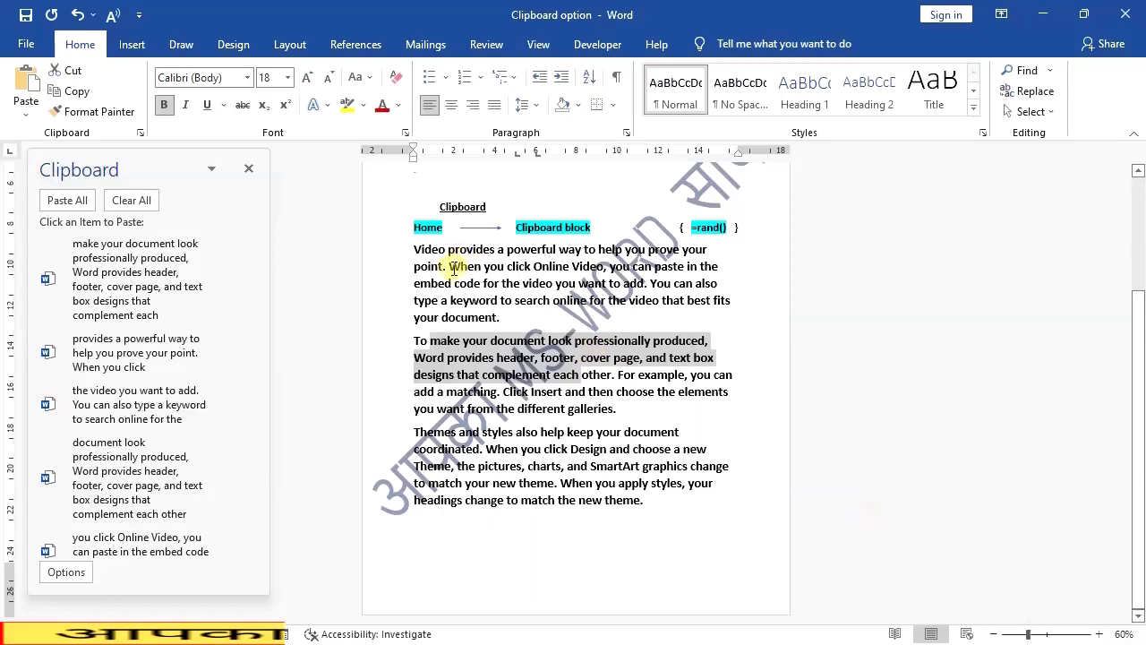
left_click_drag(451, 266, 558, 286)
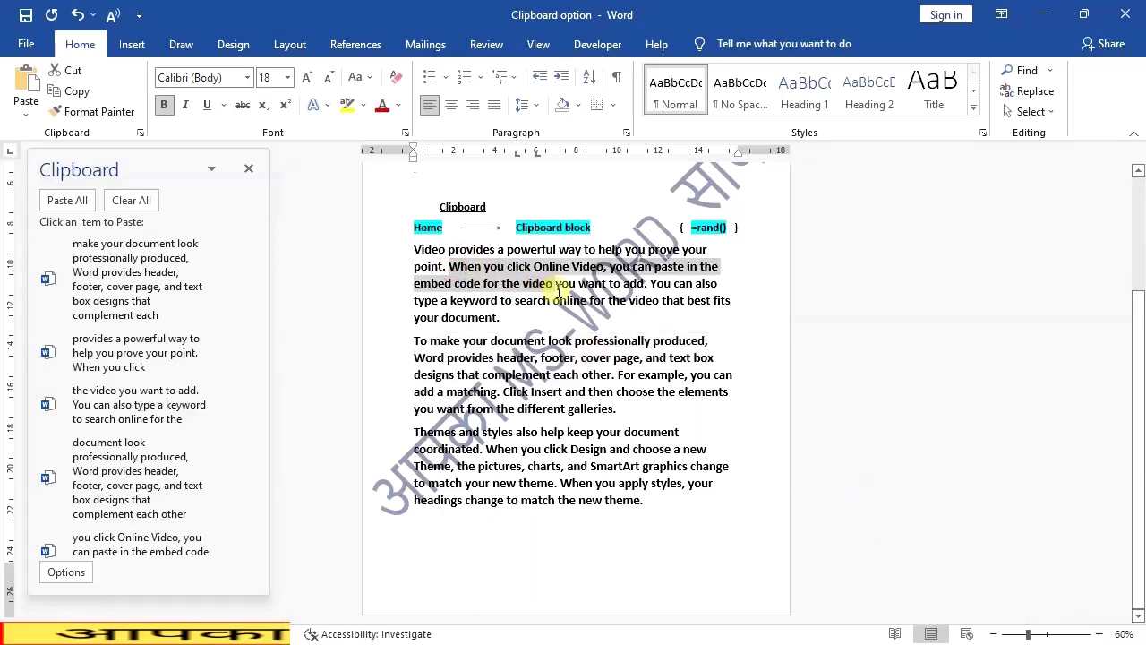
key("ctrl+c")
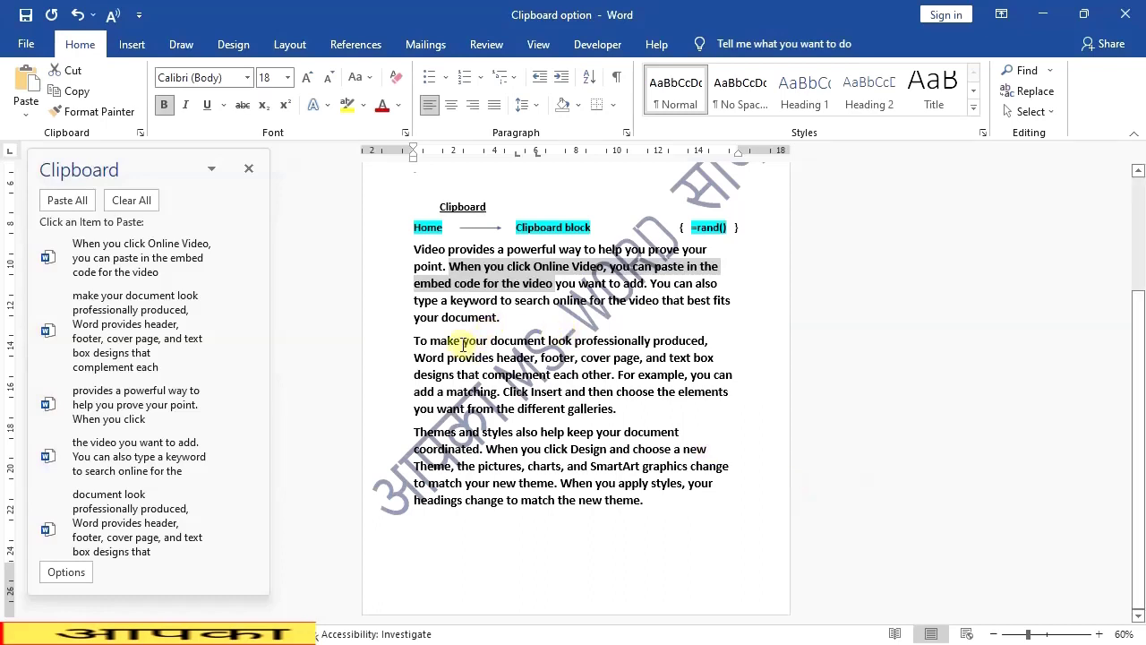
left_click_drag(464, 345, 604, 372)
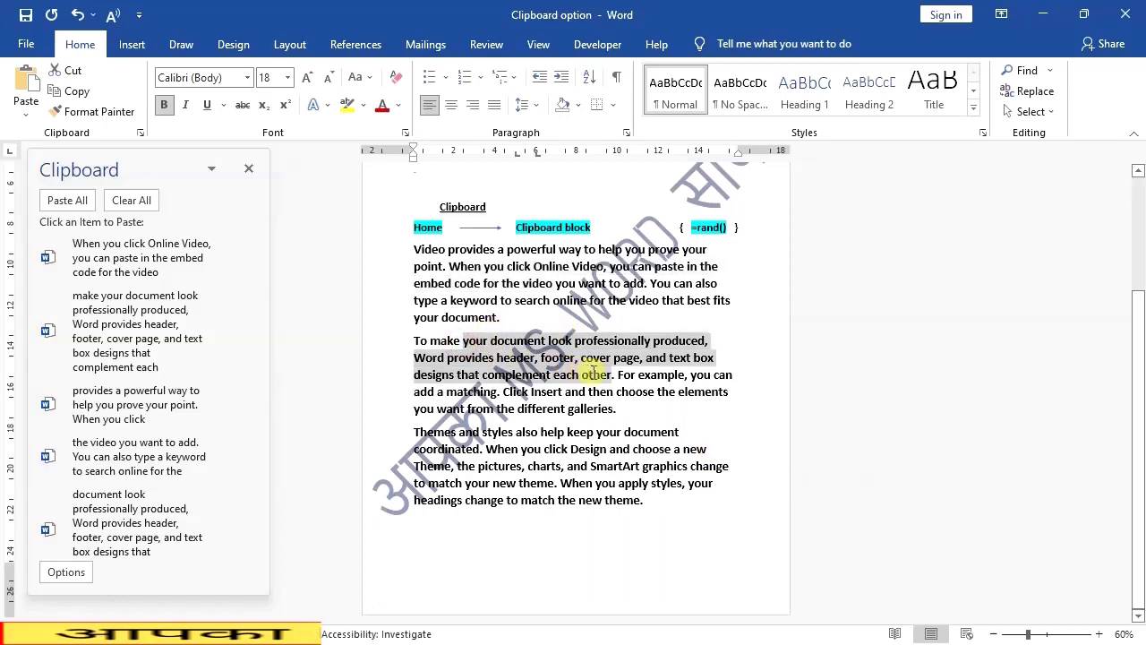
key("ctrl+c")
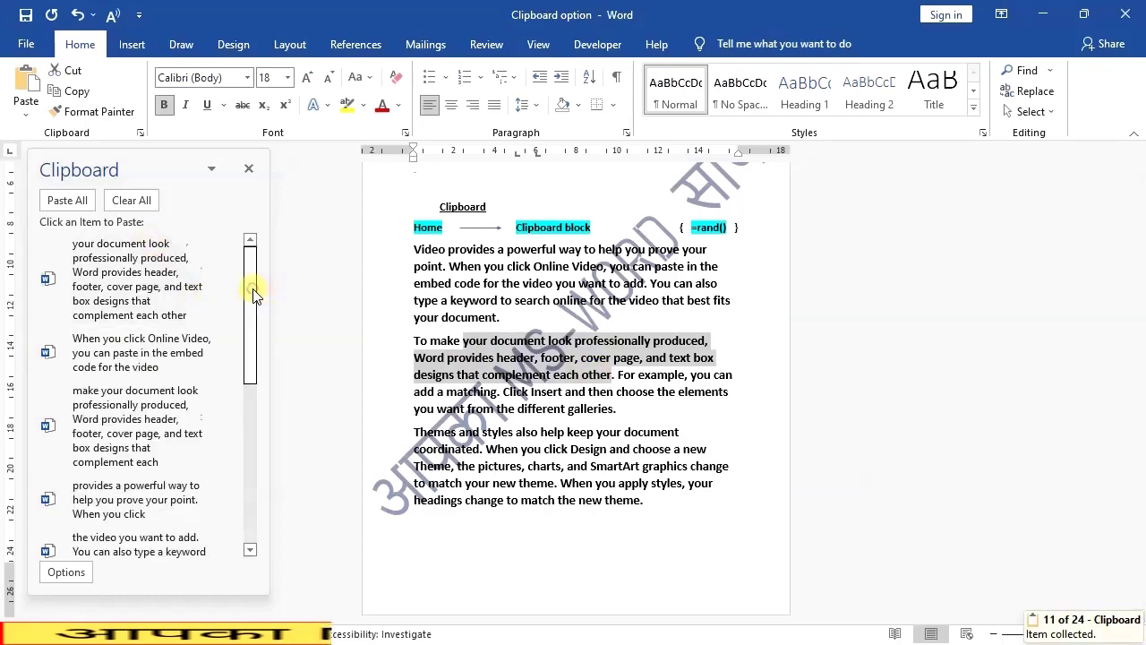
- Paste the oldest Clipboard item, a one-word first name, over the selected passage
scroll(256, 289, "down", 5)
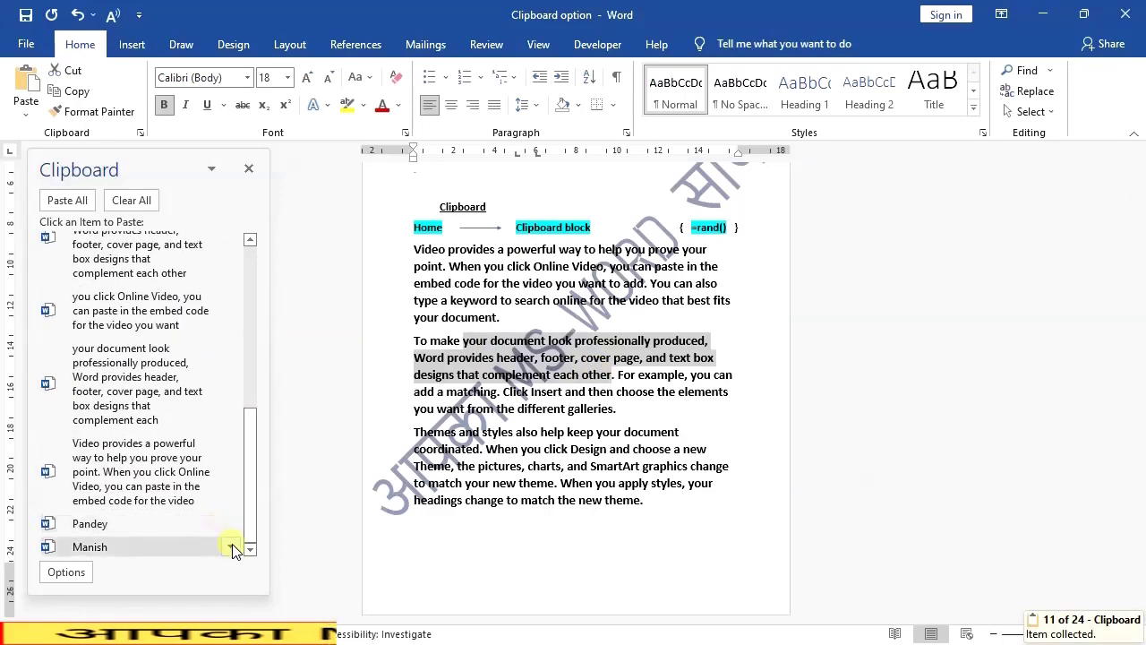
left_click(233, 549)
left_click(202, 575)
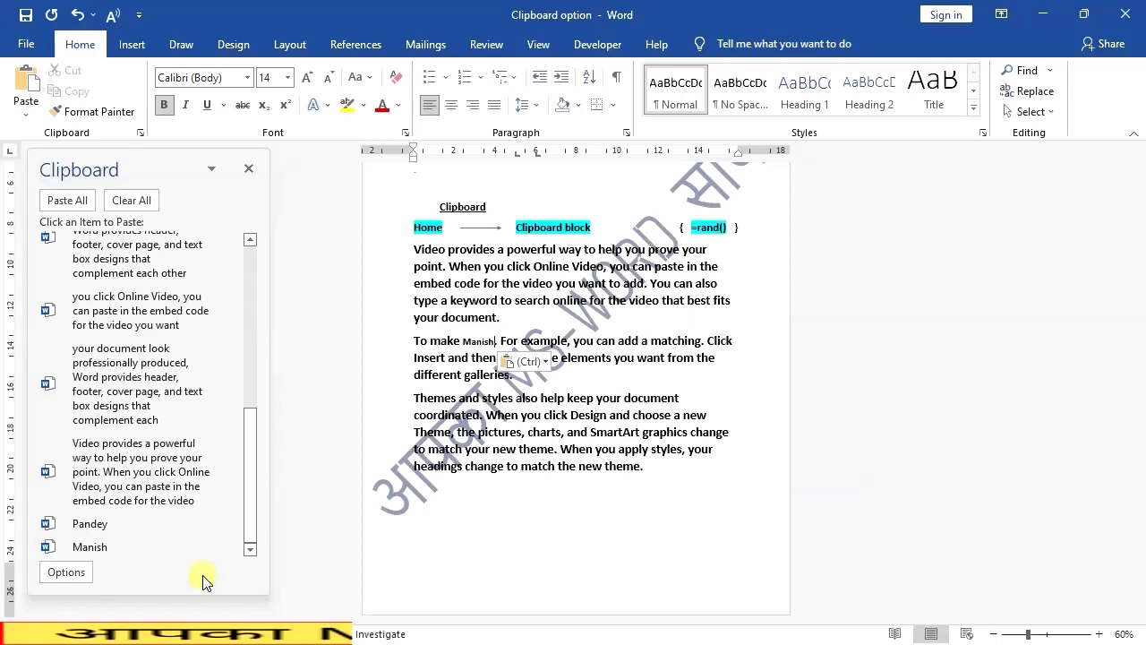
- Start a new blank document and close then reopen the Clipboard pane
key("ctrl+n")
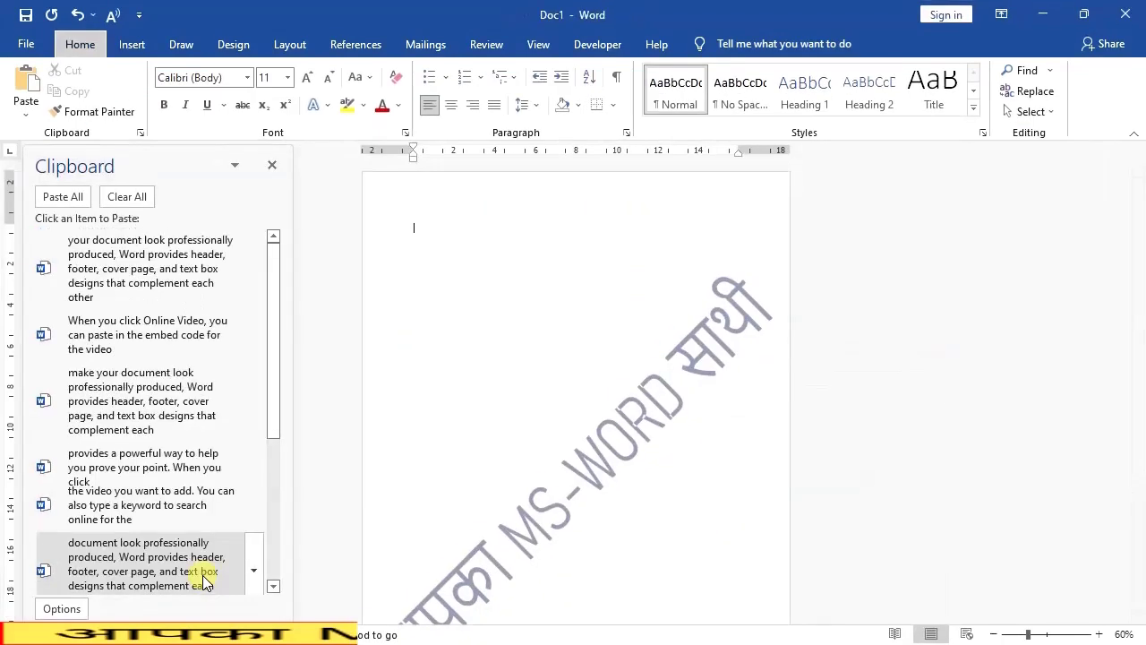
key("alt")
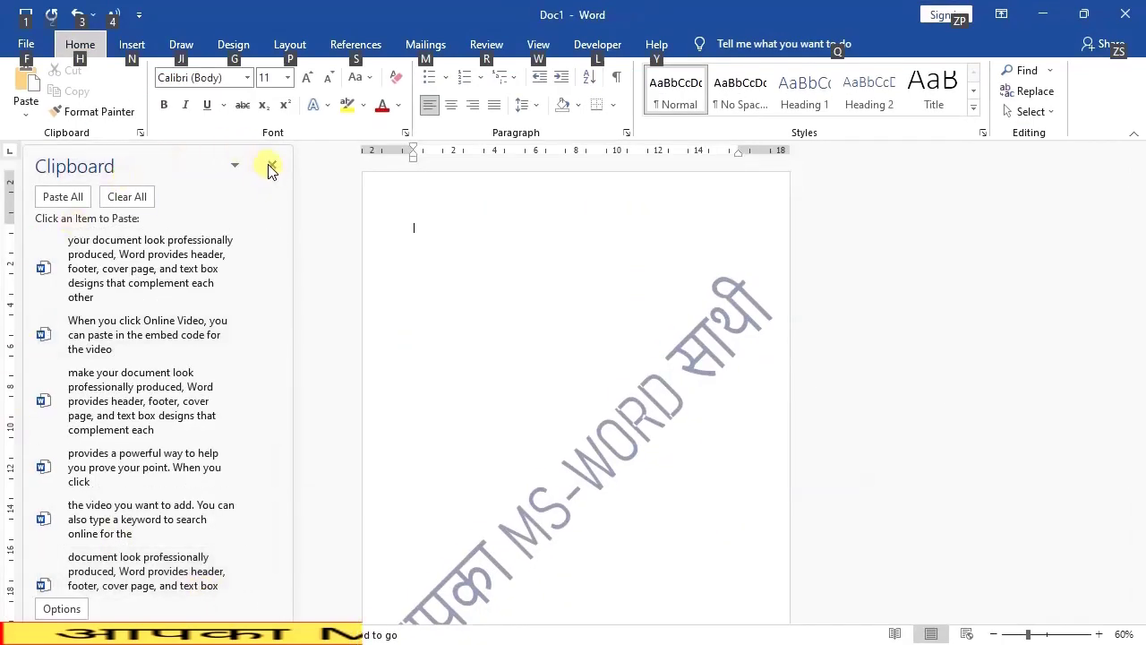
left_click(269, 163)
left_click(140, 133)
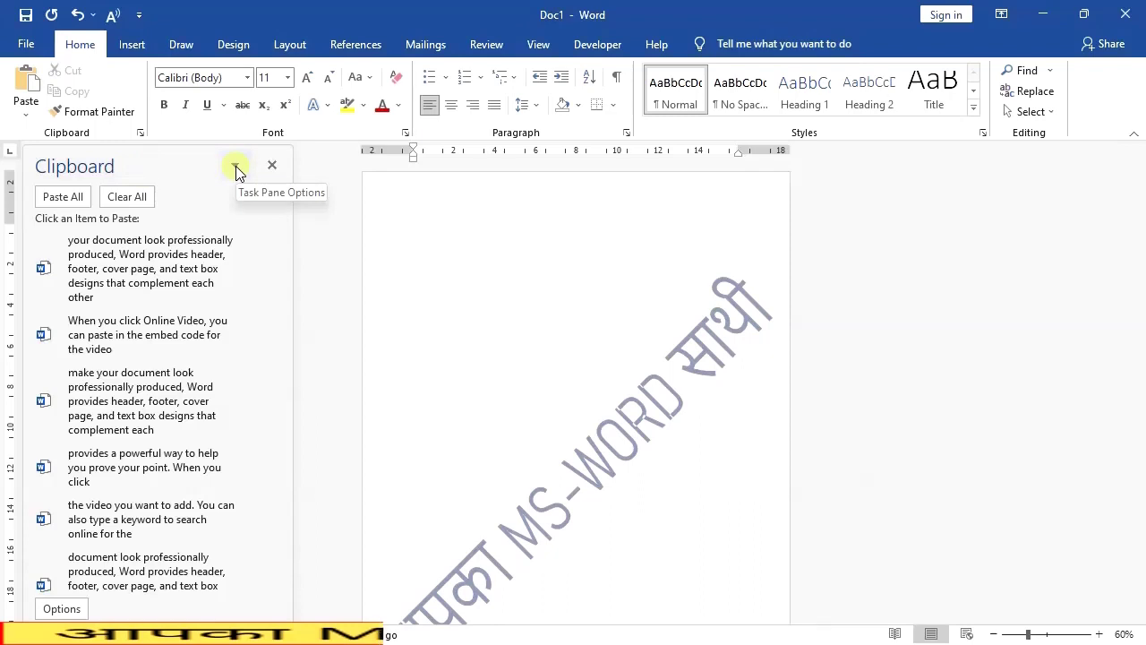
- Move the Clipboard pane and resize it smaller by dragging its corner
left_click(236, 167)
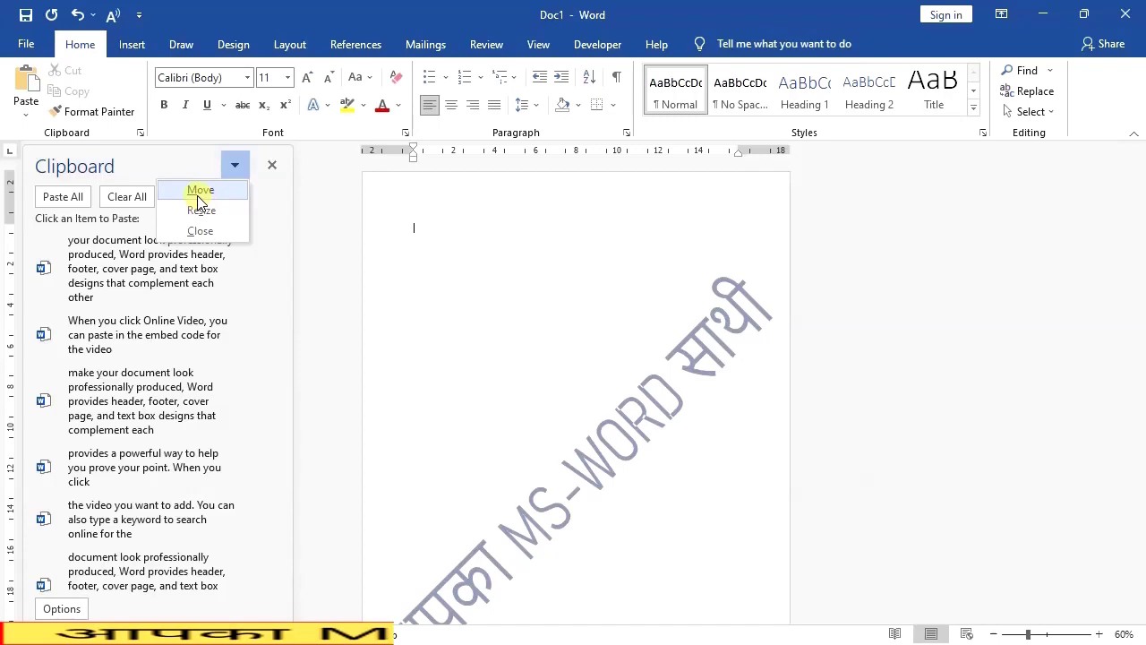
left_click(199, 190)
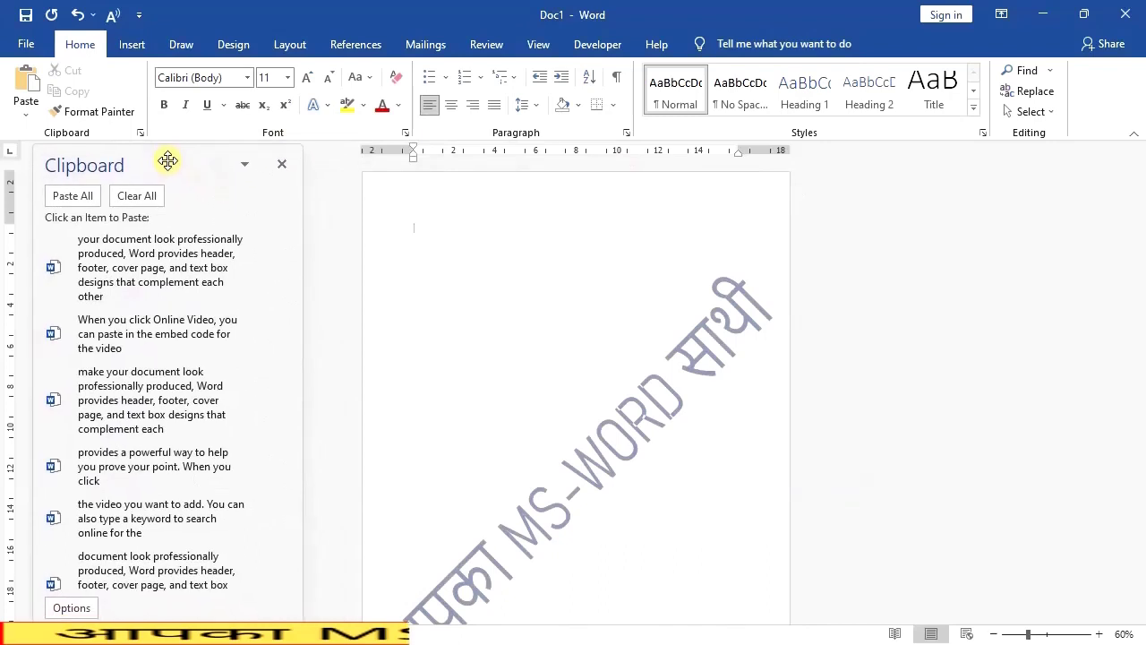
left_click(245, 164)
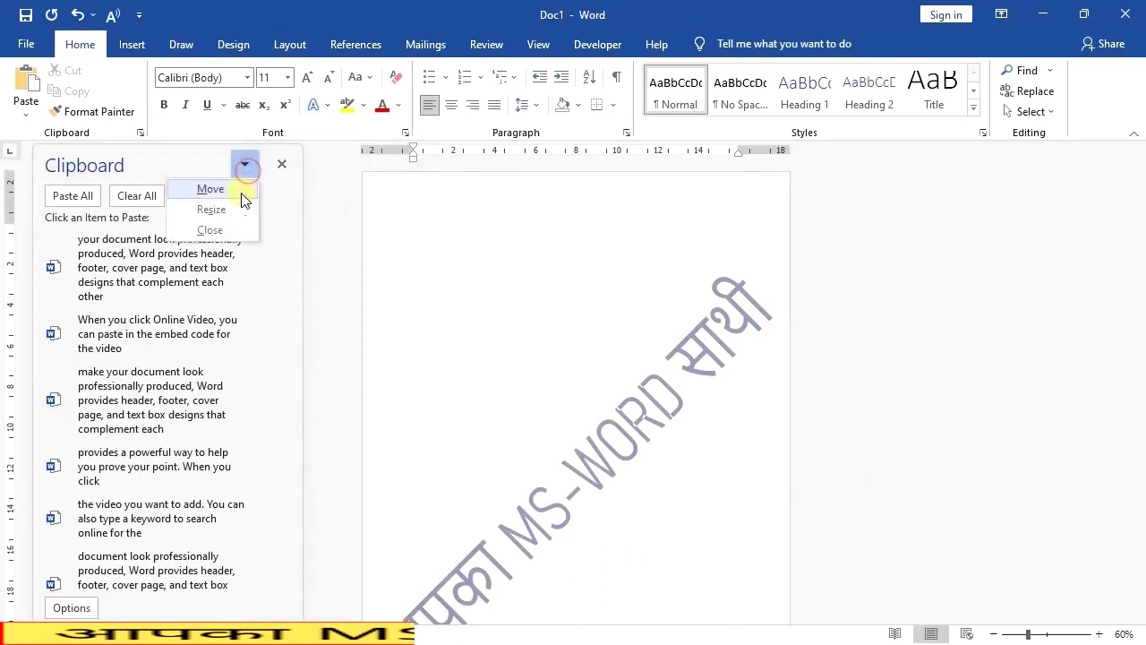
left_click(229, 211)
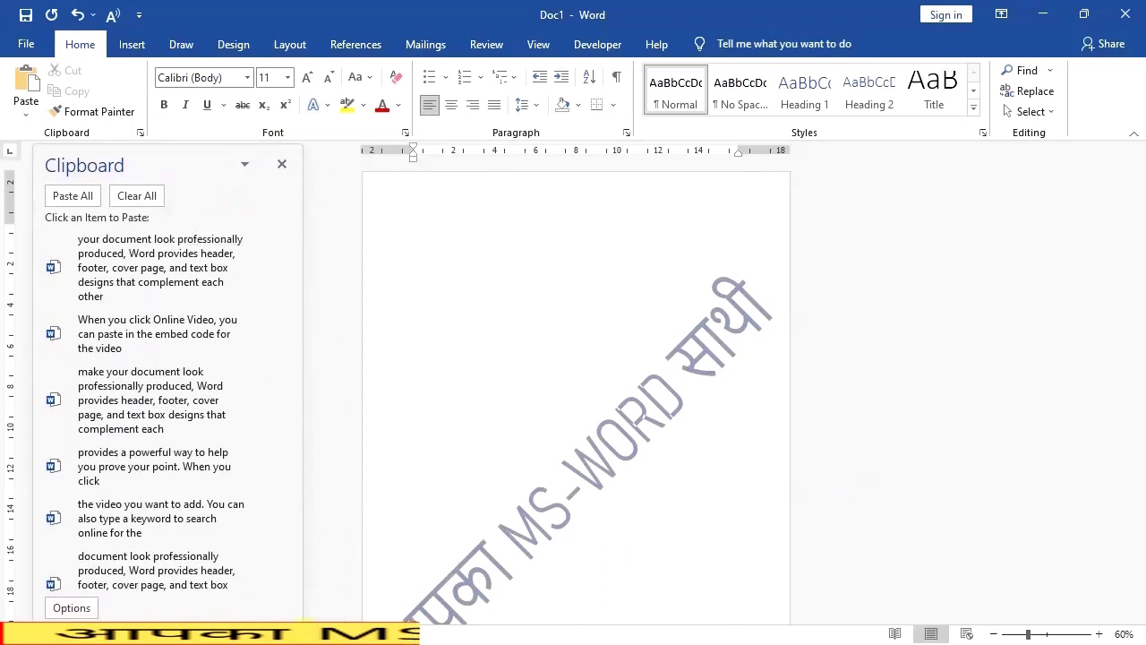
mouse_move(303, 622)
left_mouse_down()
mouse_move(263, 491)
mouse_move(220, 609)
left_mouse_up()
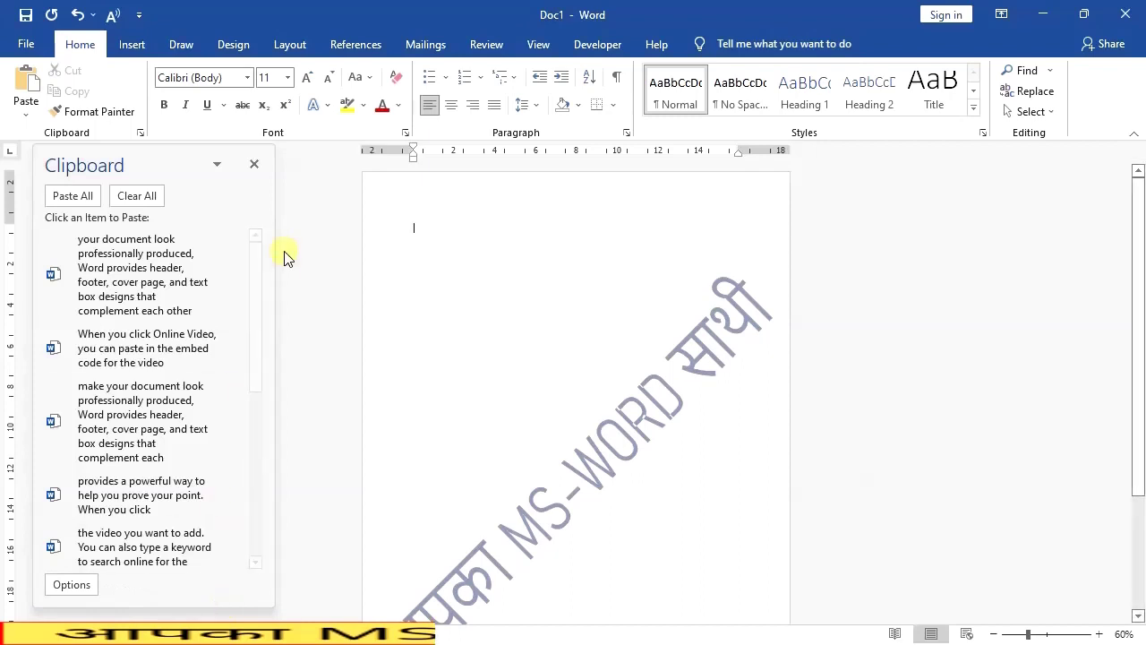
left_click(218, 164)
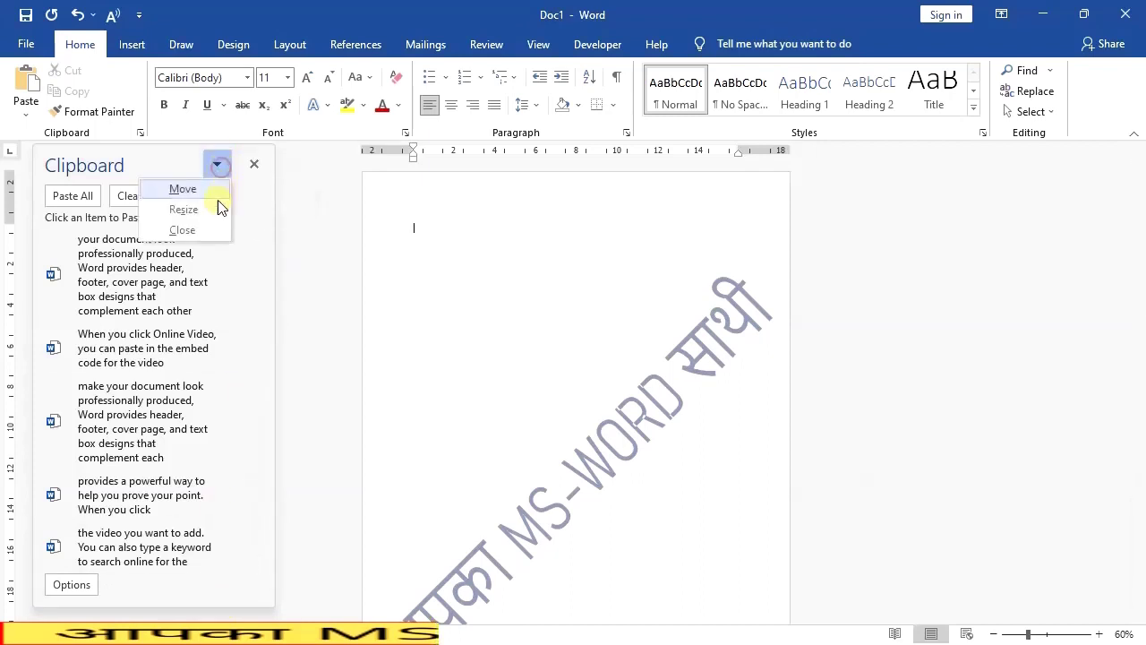
- Paste the 'your document look professionally produced' item twice, then Paste All collected items
left_click(184, 231)
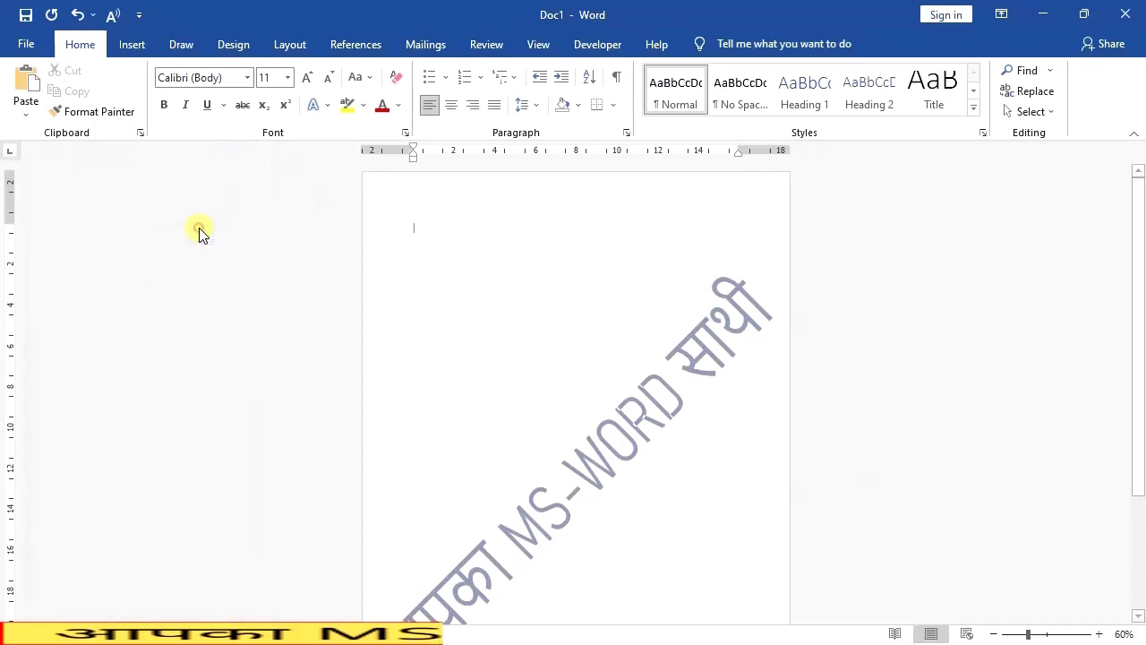
left_click(138, 132)
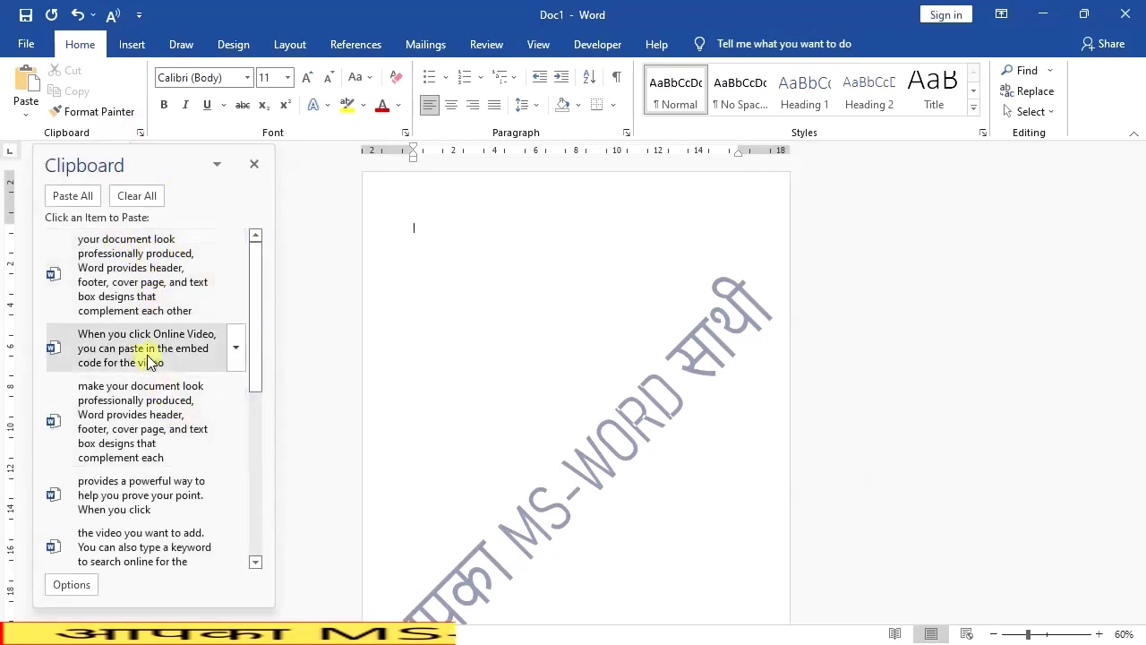
left_click(145, 298)
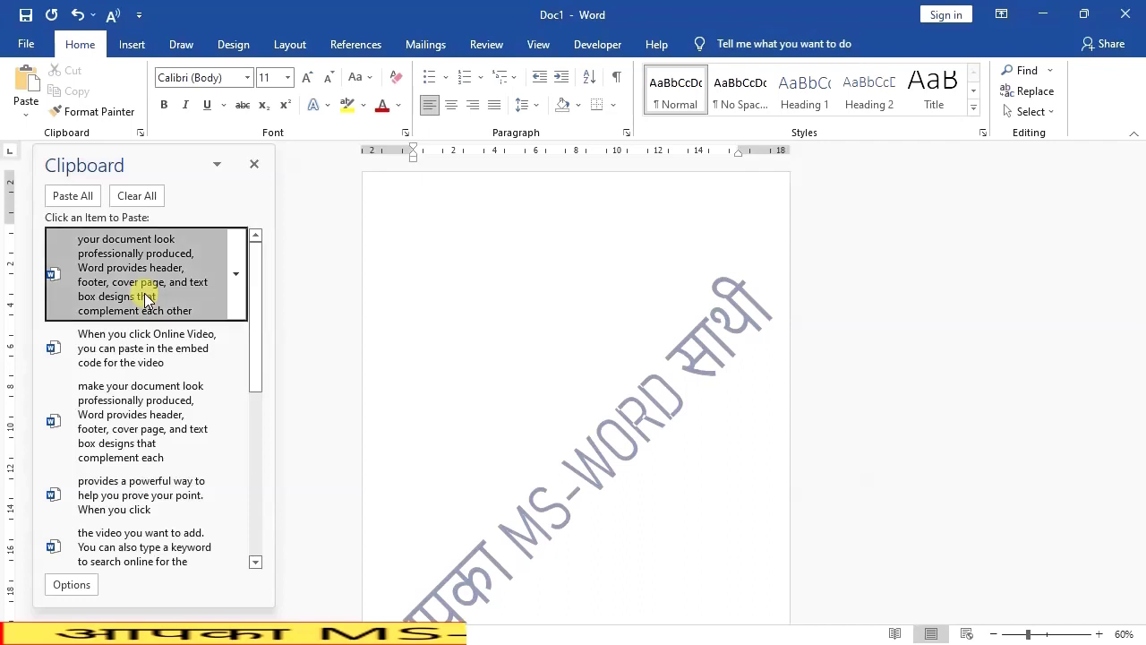
left_click(235, 270)
left_click(201, 337)
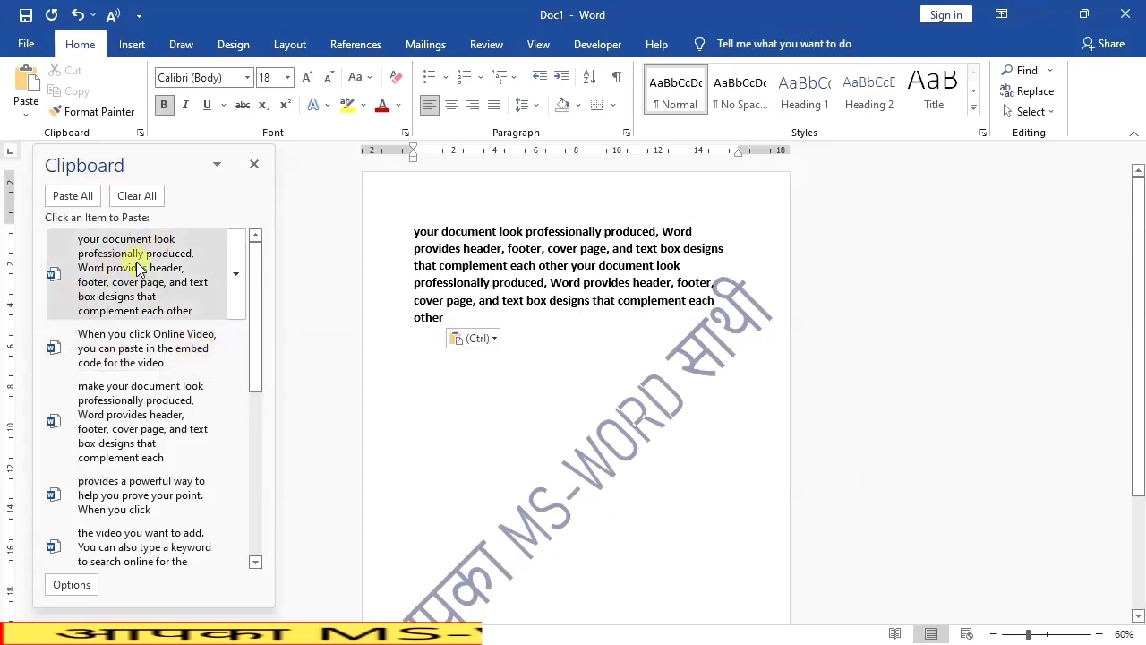
left_click(67, 199)
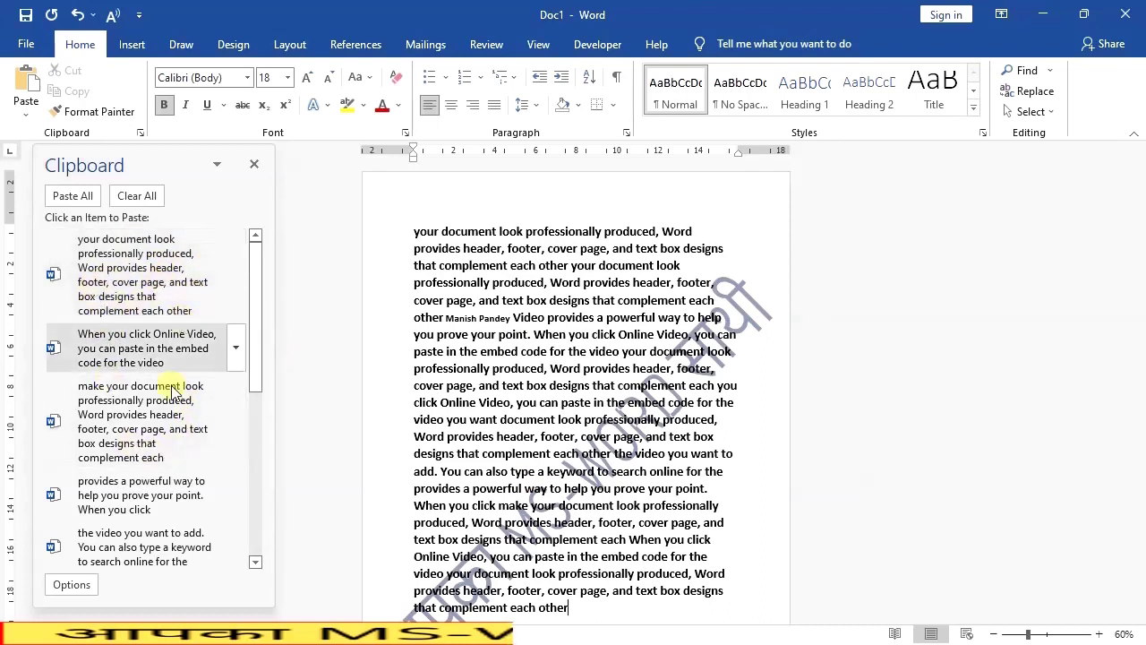
left_click(235, 278)
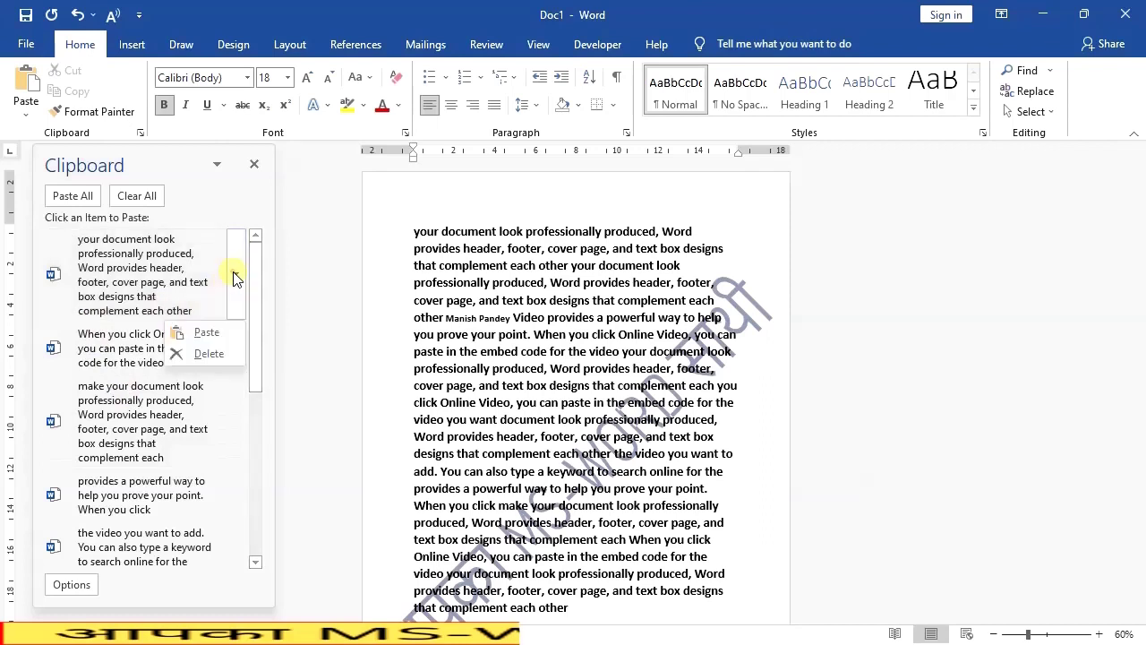
- Delete the newest Clipboard item, then Clear All to empty the collection
left_click(208, 357)
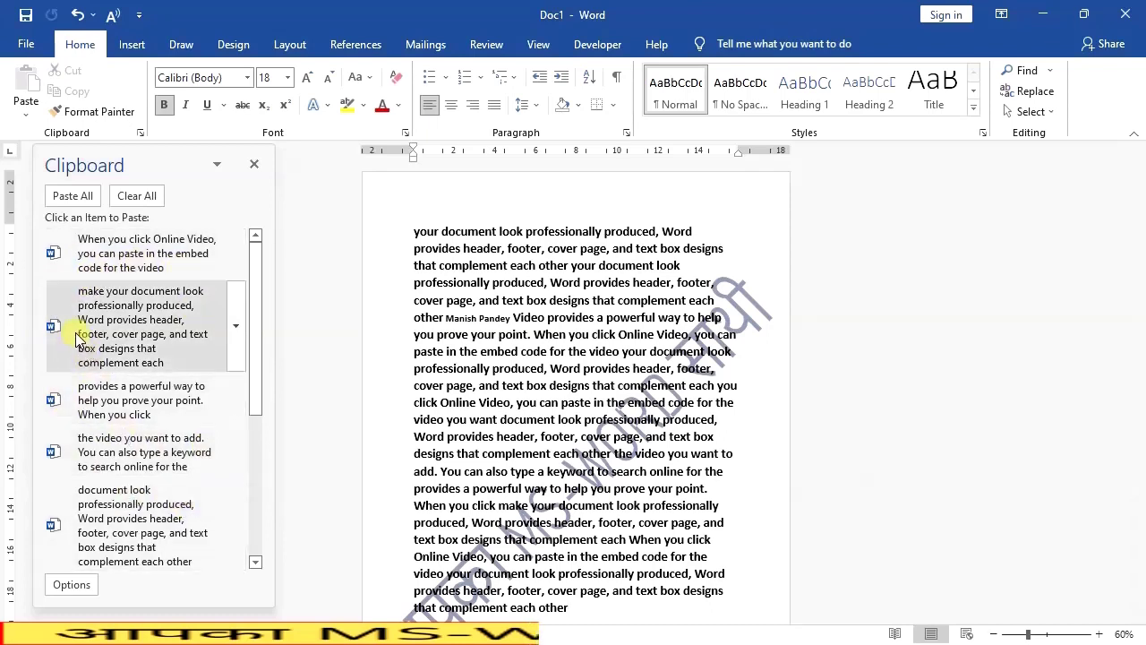
mouse_move(134, 253)
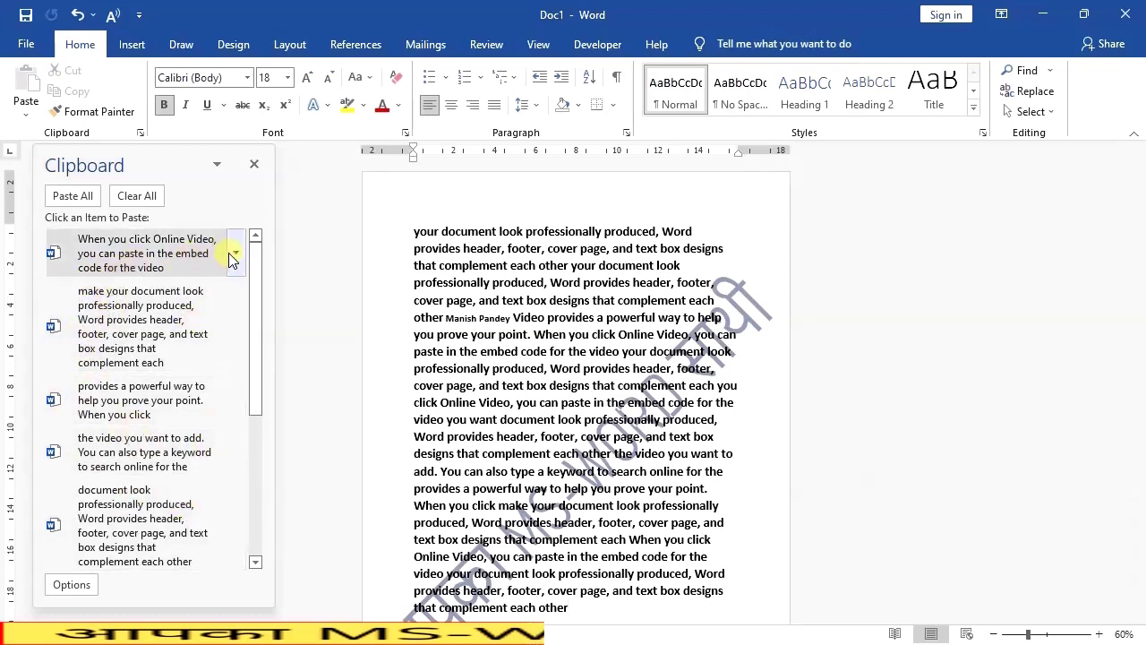
left_click(151, 199)
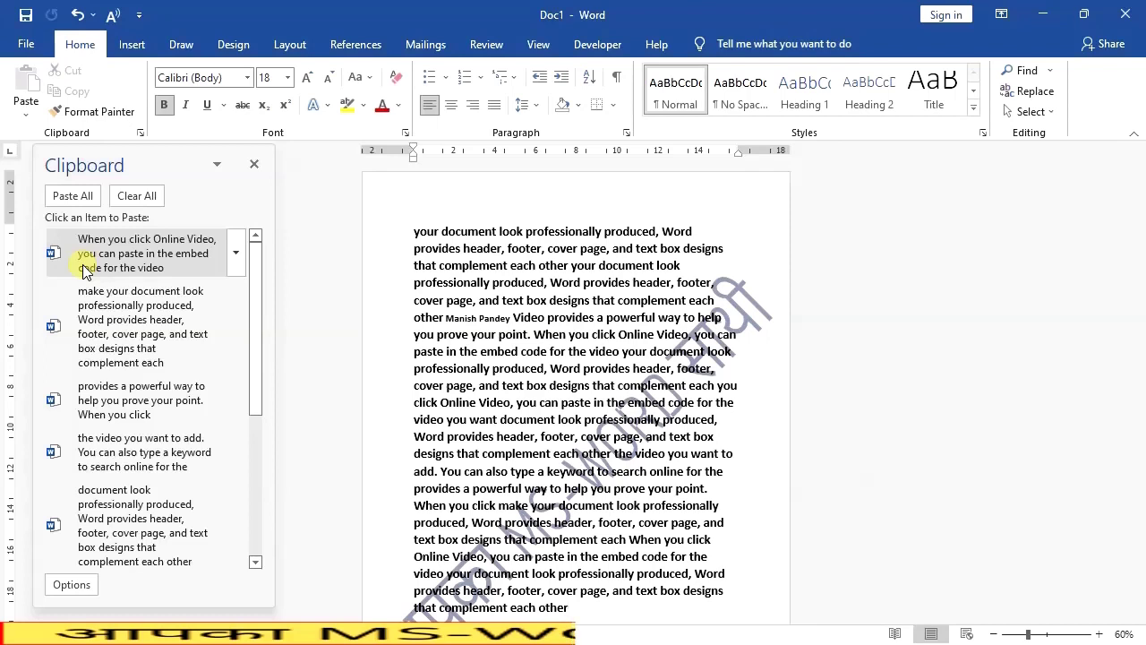
left_click(142, 197)
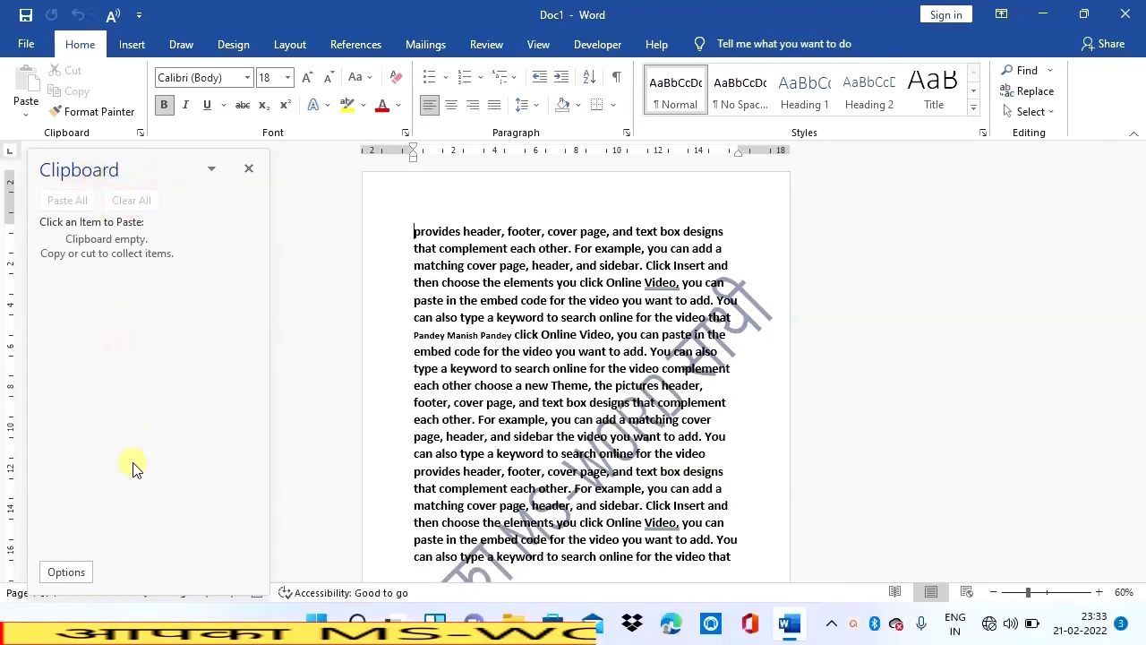
- Toggle Show Office Clipboard Automatically in Options, then close the empty Clipboard pane
left_click(67, 577)
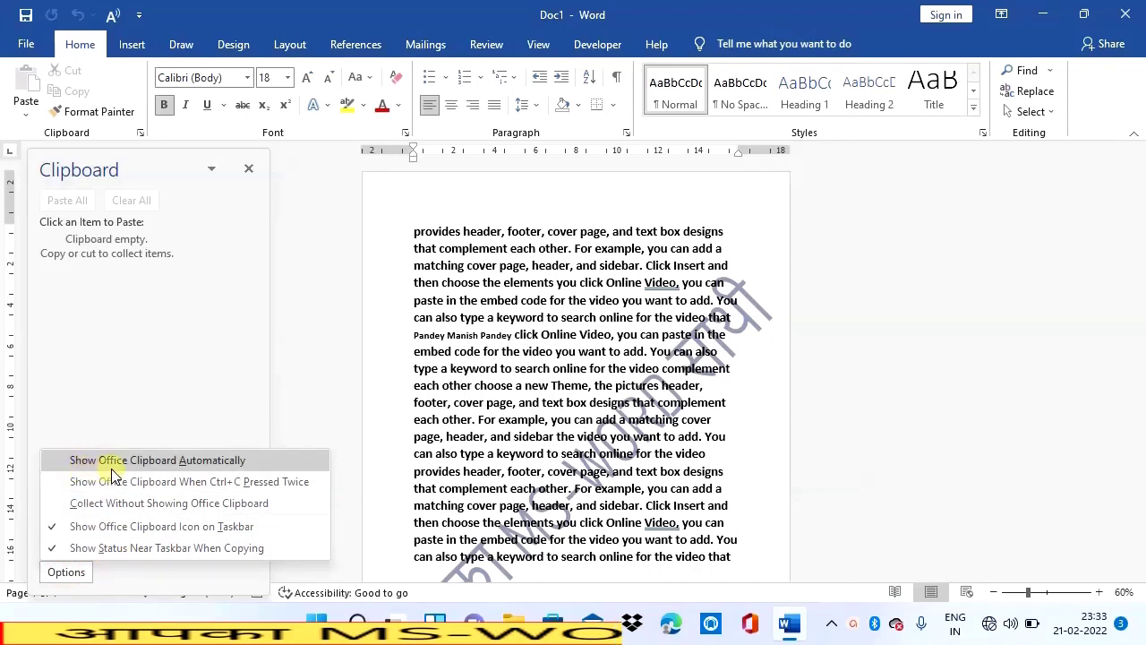
left_click(64, 460)
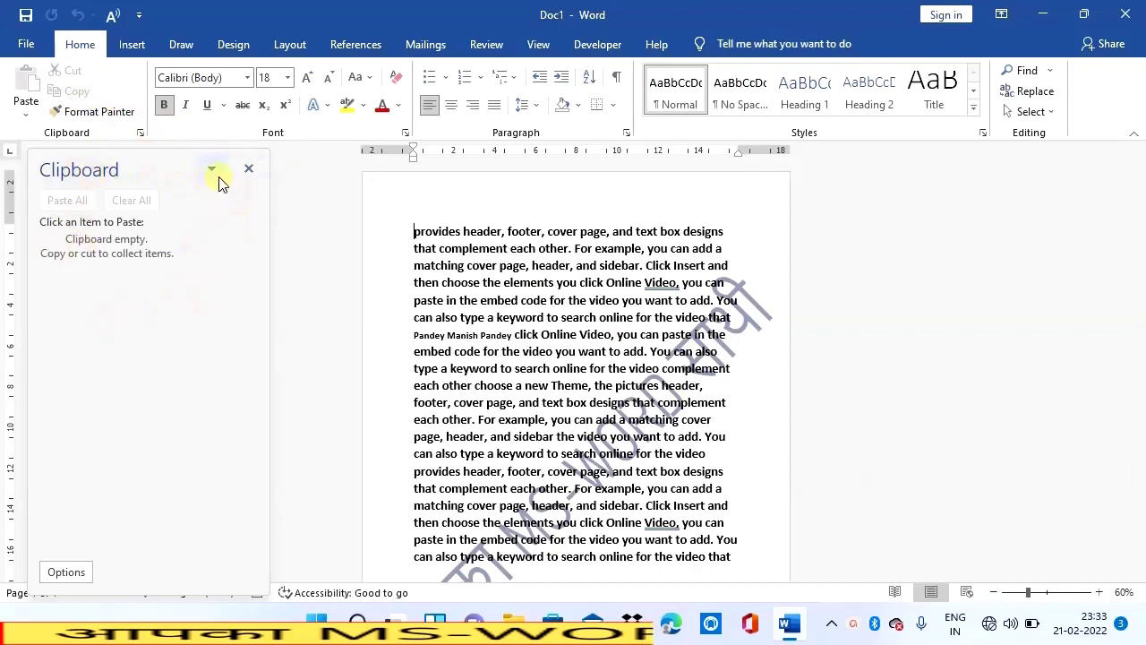
left_click(249, 169)
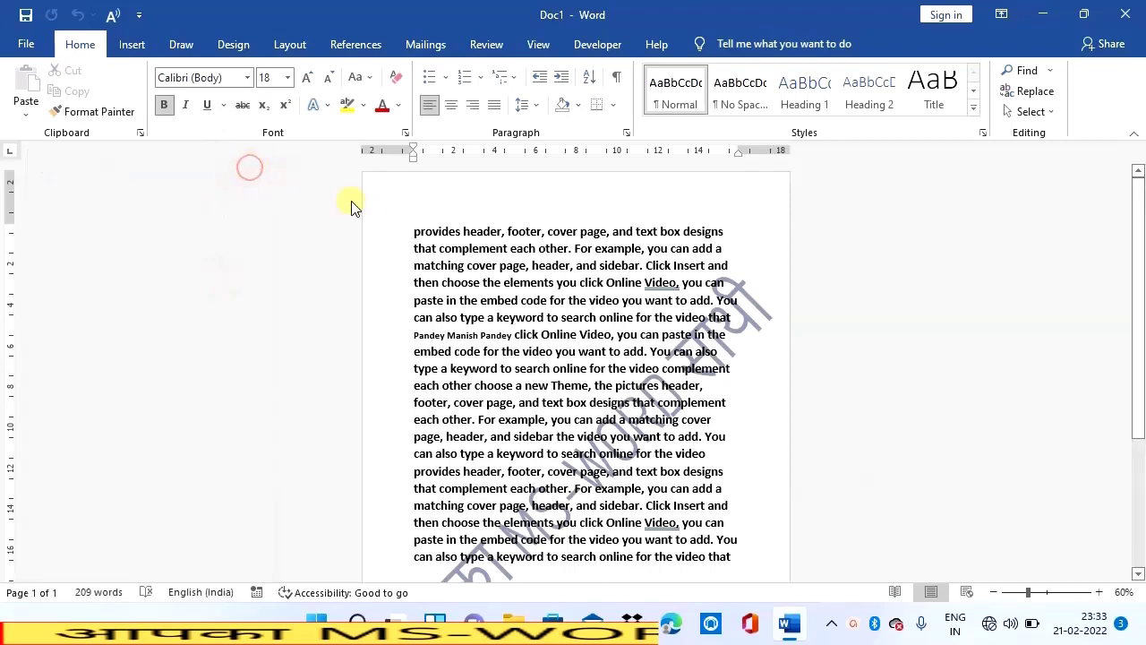
- Copy the opening passage and uncheck Show Office Clipboard Automatically in Options
left_click_drag(414, 231, 579, 335)
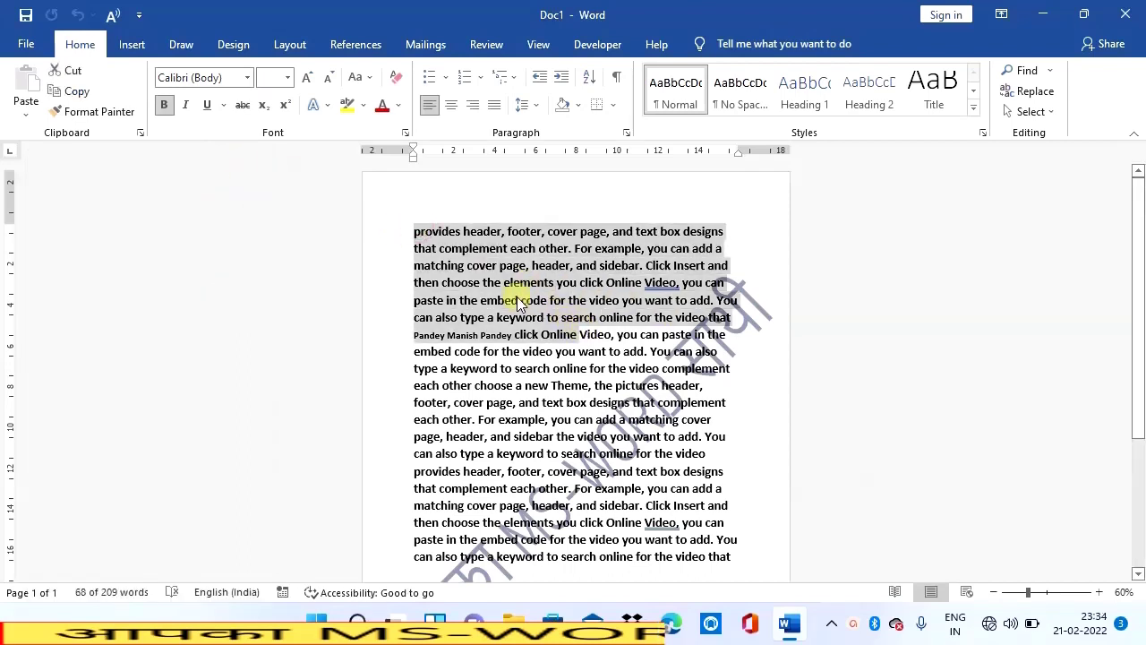
left_click(83, 92)
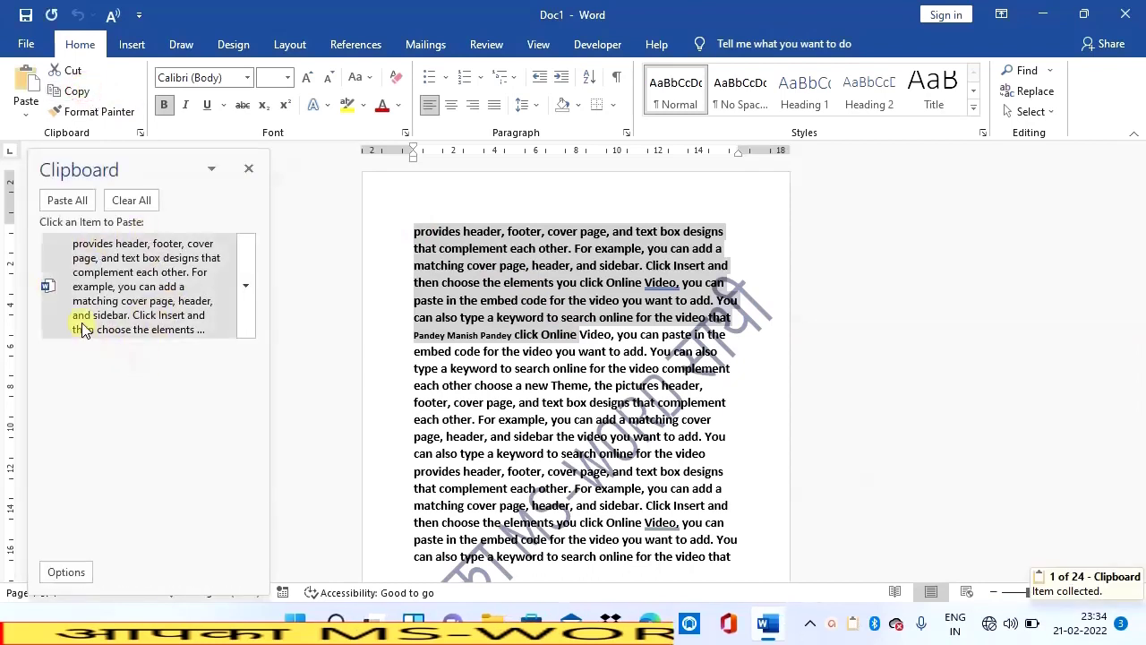
left_click(81, 571)
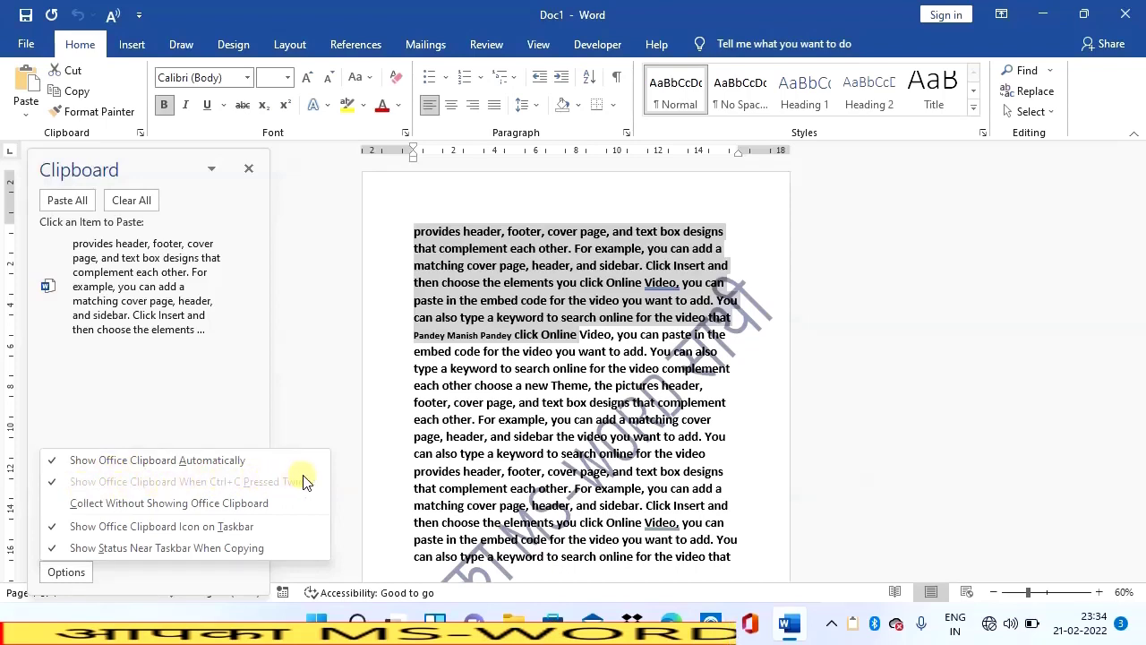
left_click(49, 462)
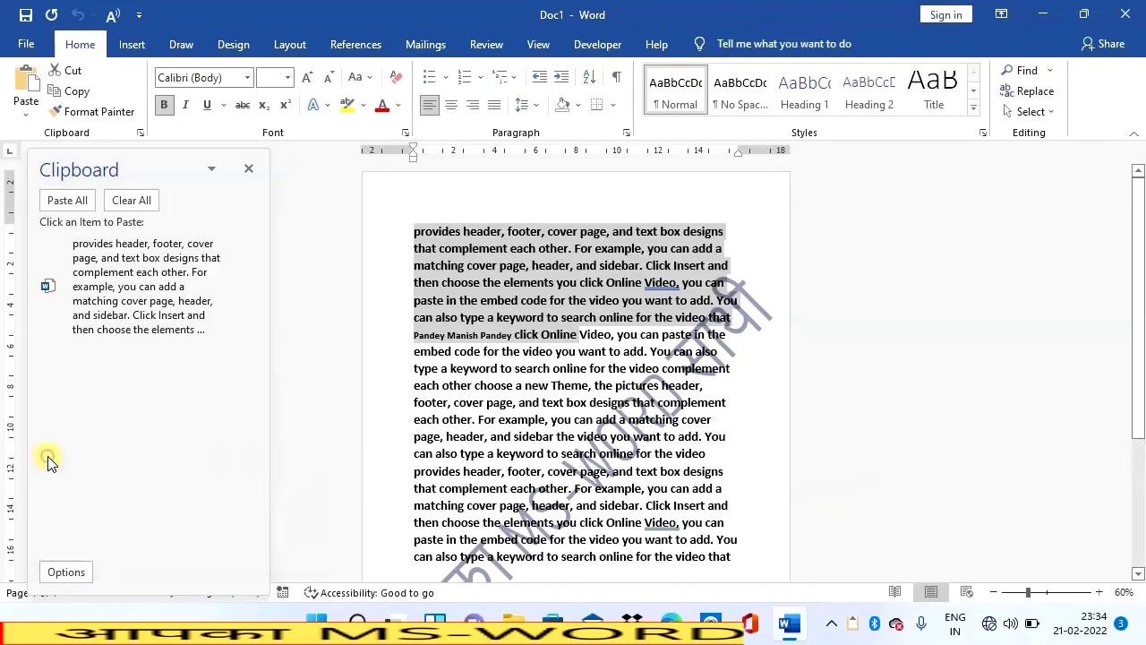
- Enable Show Office Clipboard When Ctrl+C Pressed Twice, test it with Ctrl+C, then disable it
left_click(66, 570)
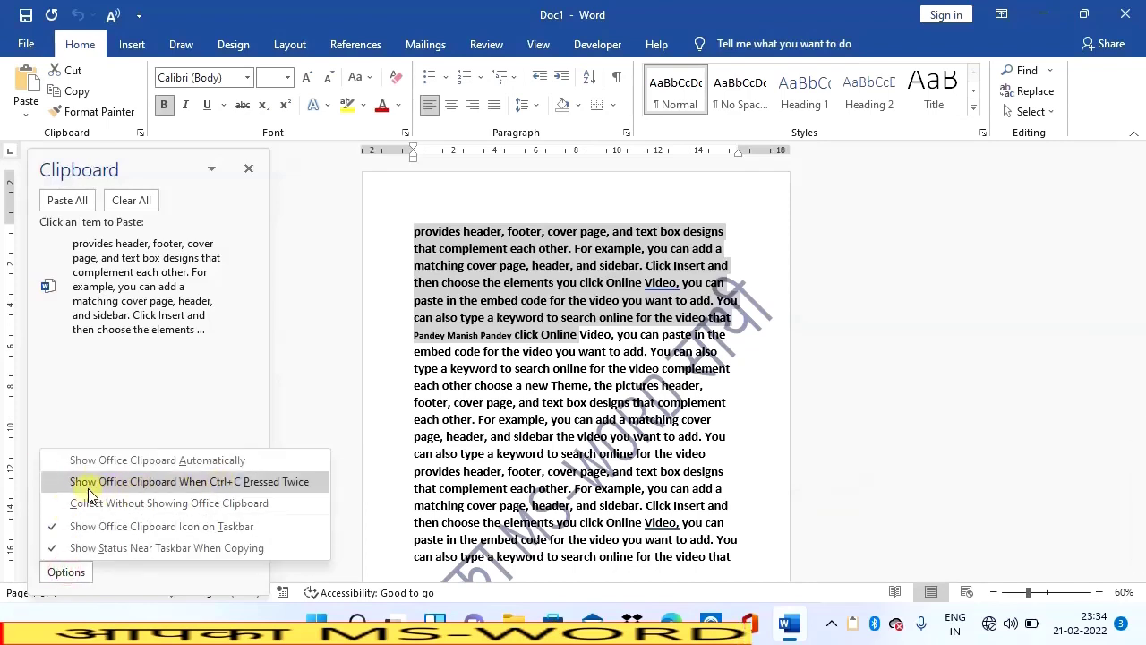
left_click(56, 484)
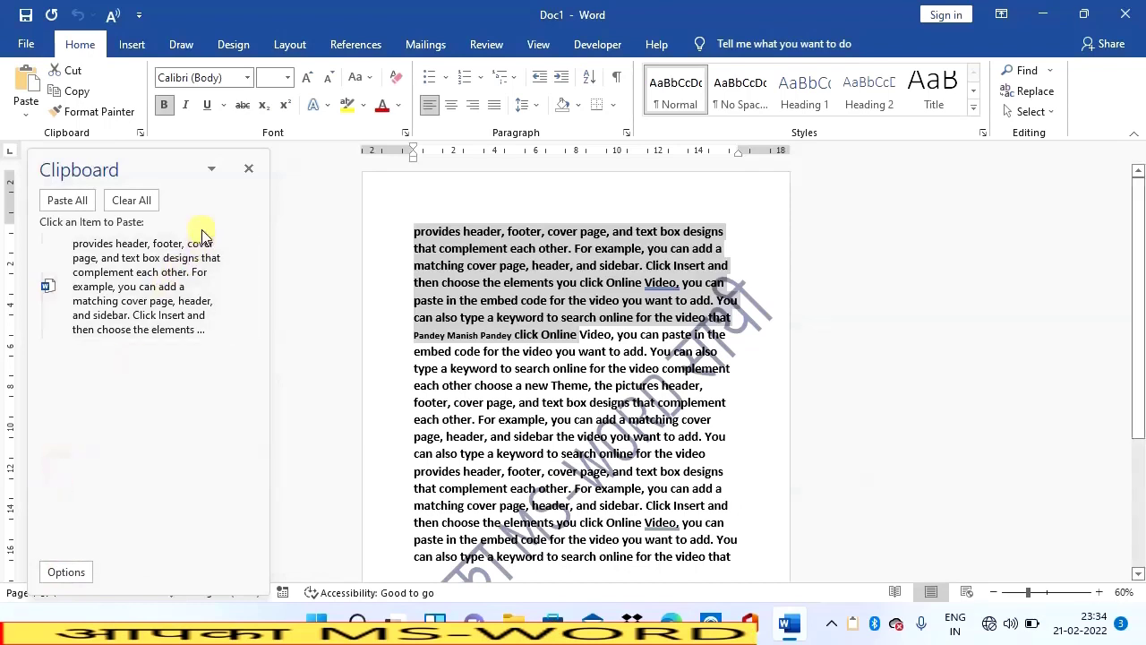
left_click(249, 166)
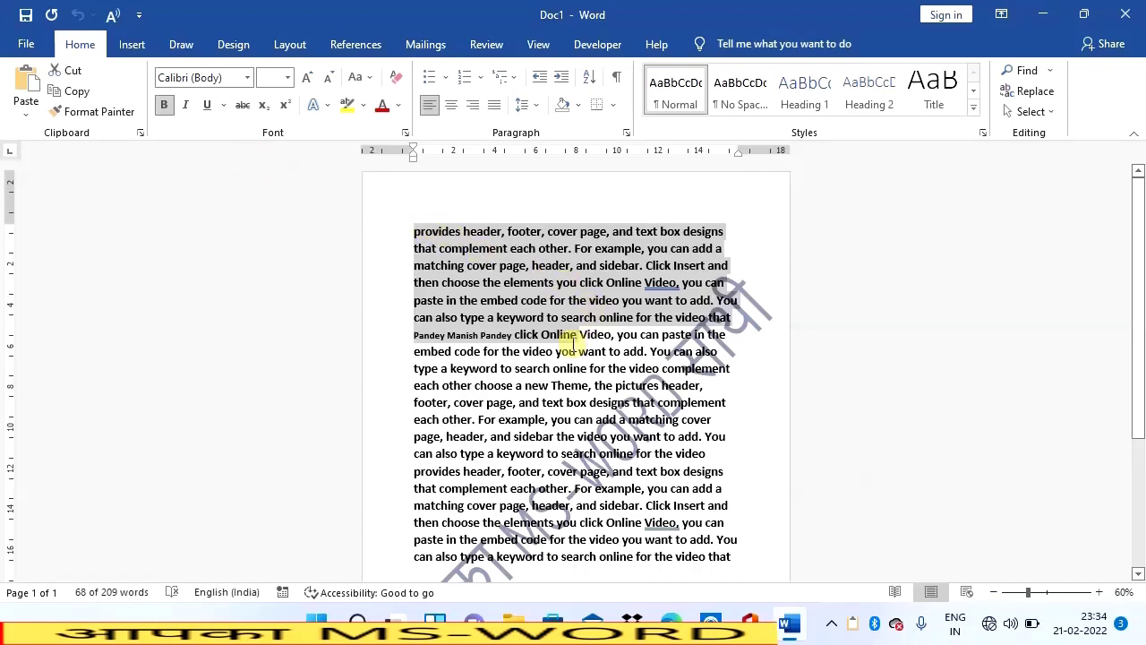
key("ctrl+c")
key("ctrl+c")
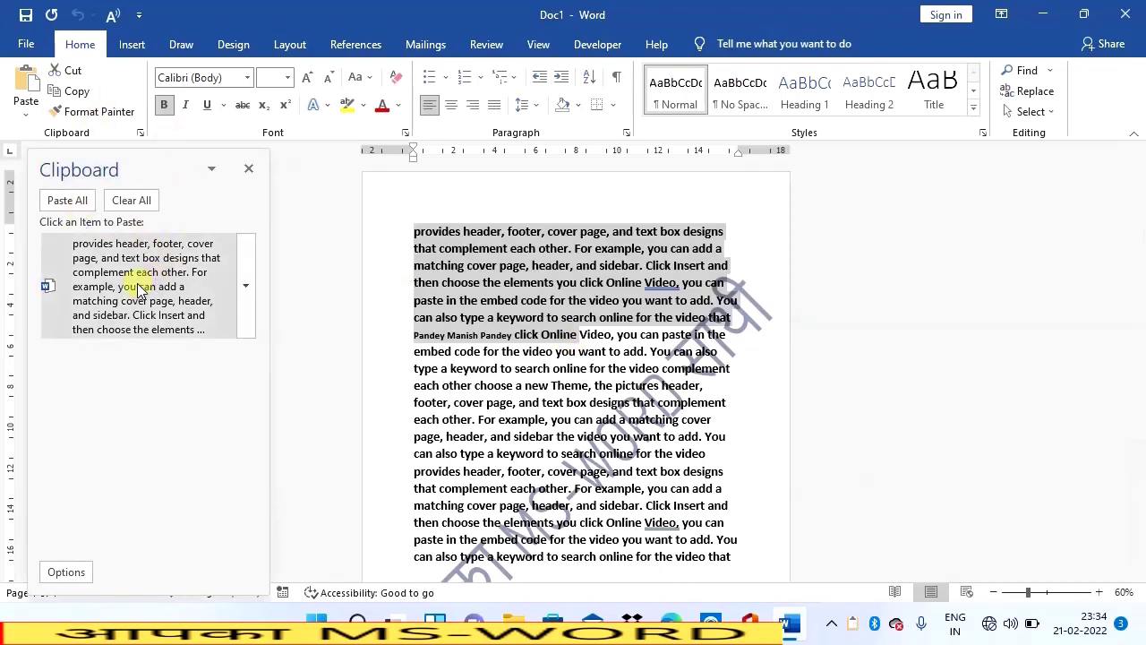
left_click(66, 571)
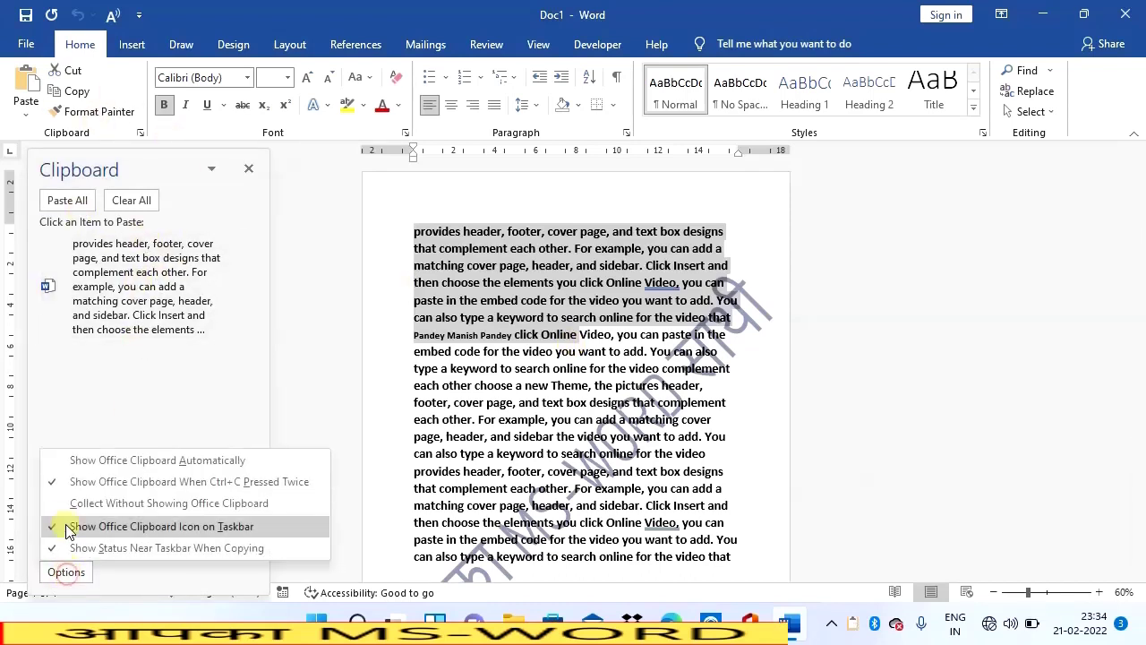
left_click(46, 483)
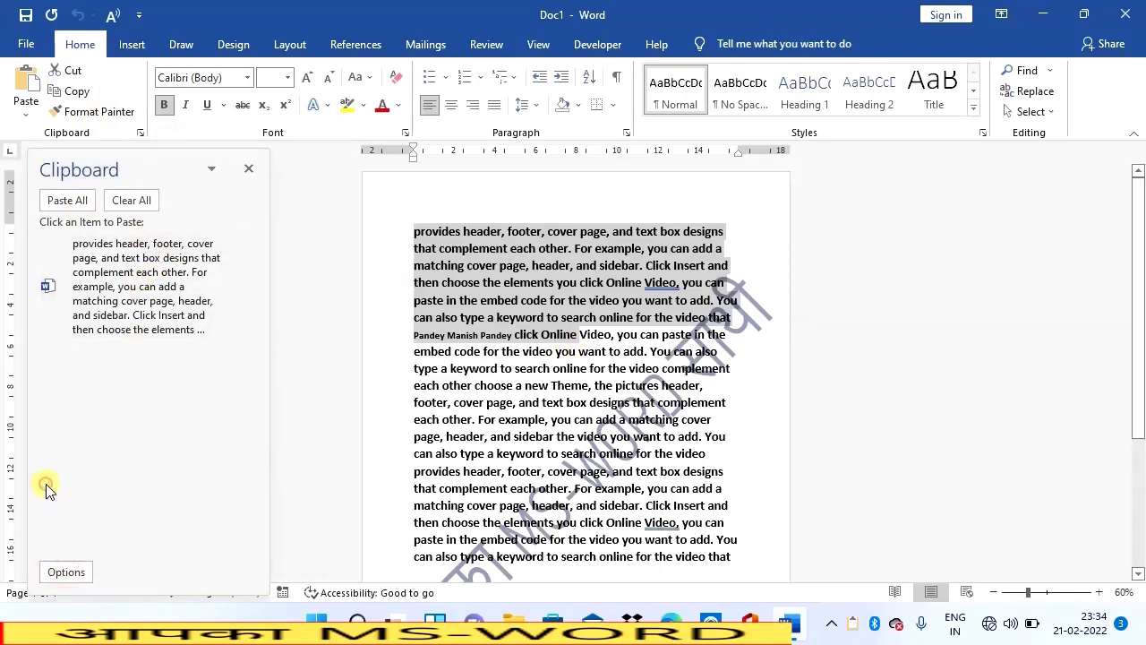
left_click(80, 578)
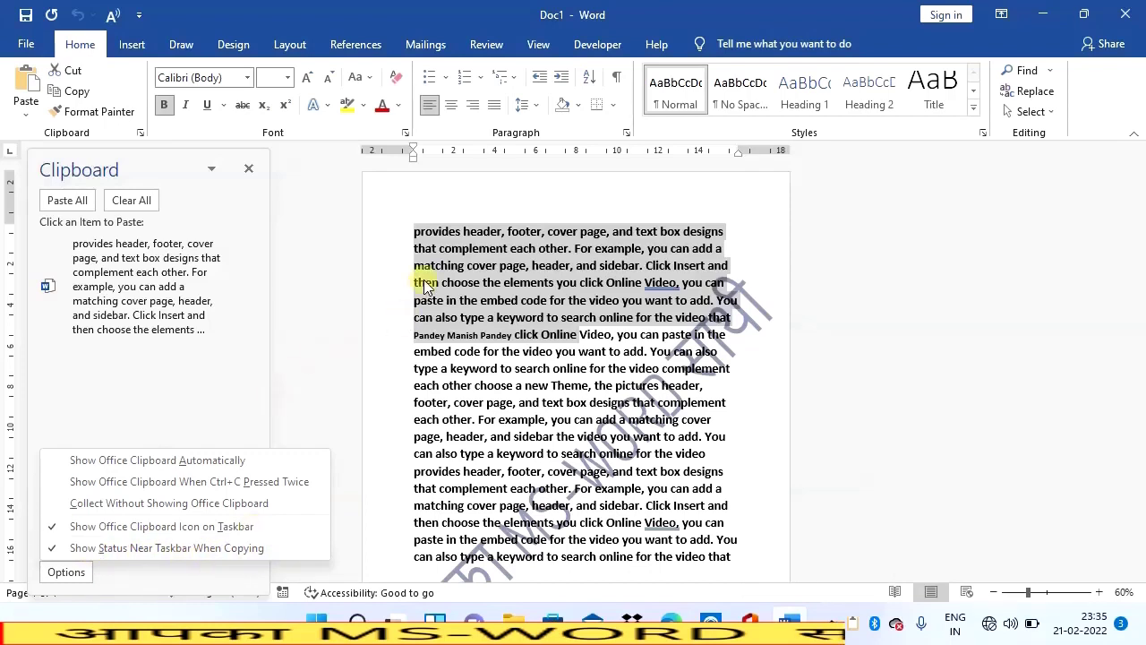
- Copy 'embed code' to the clipboard and turn on Collect Without Showing Office Clipboard
left_click(466, 340)
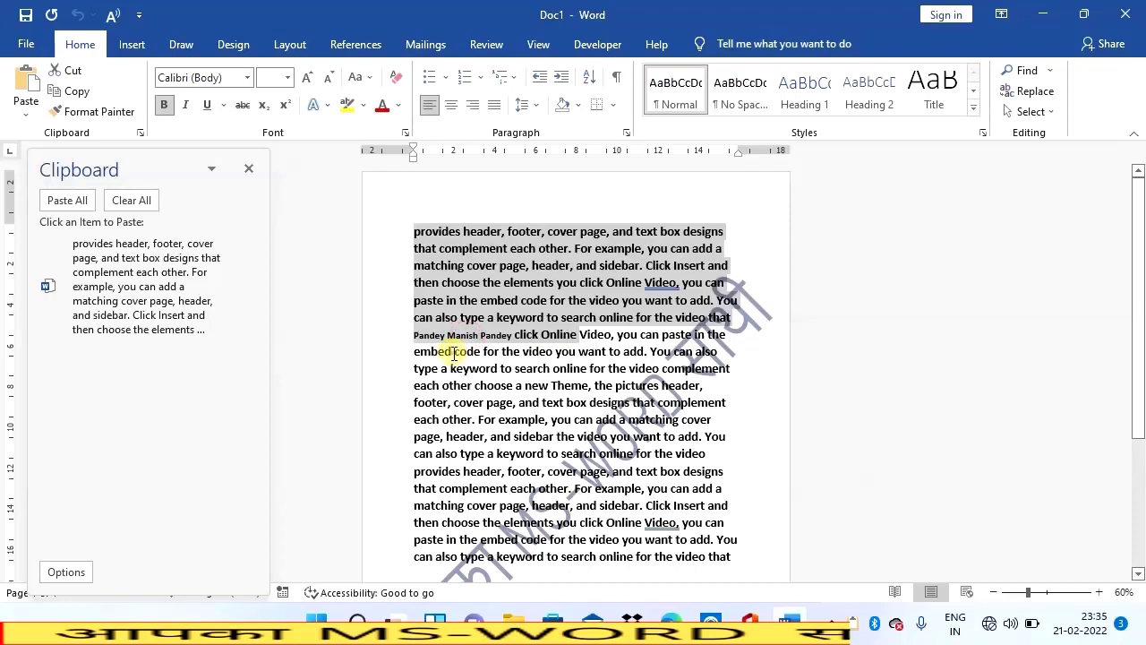
left_click_drag(448, 352, 483, 351)
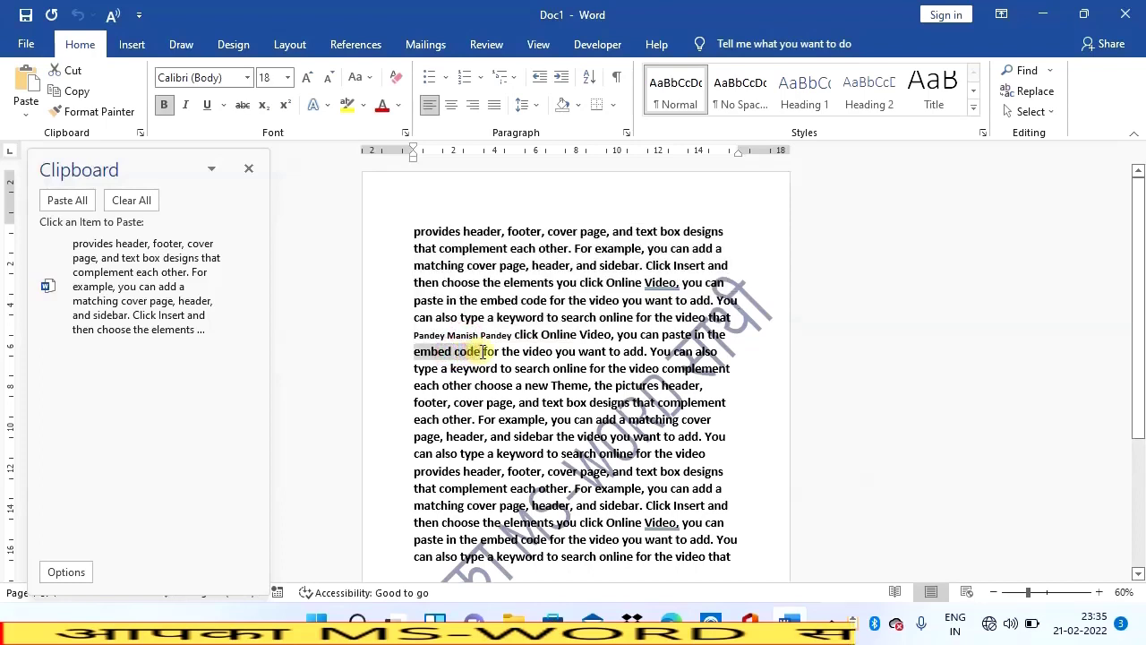
key("ctrl+c")
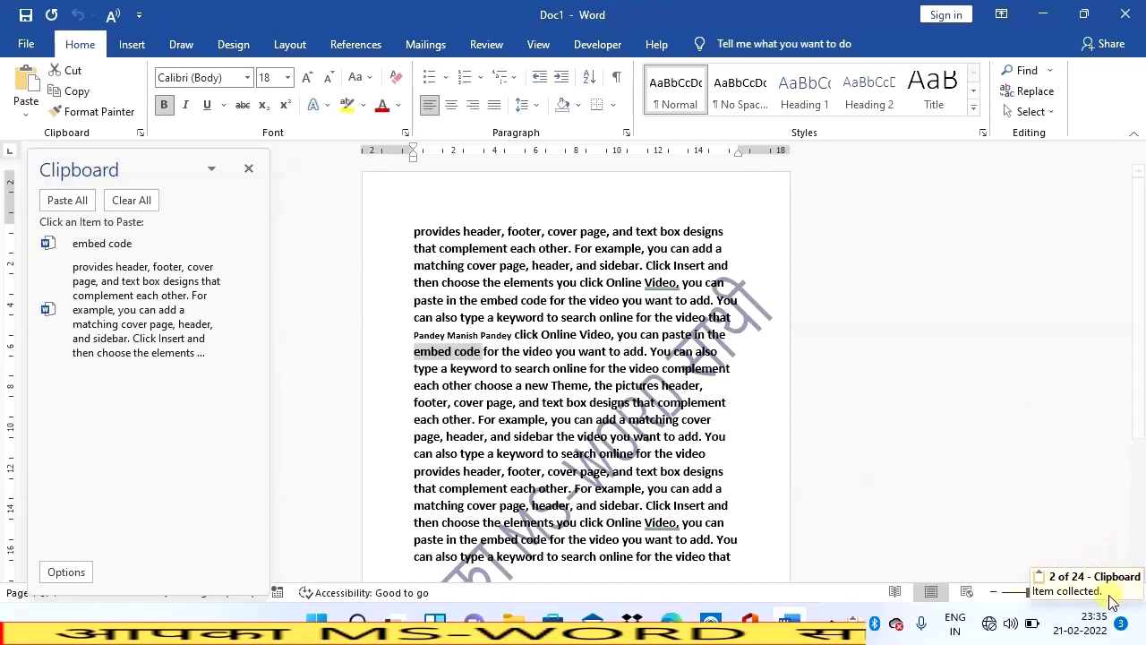
left_click(85, 573)
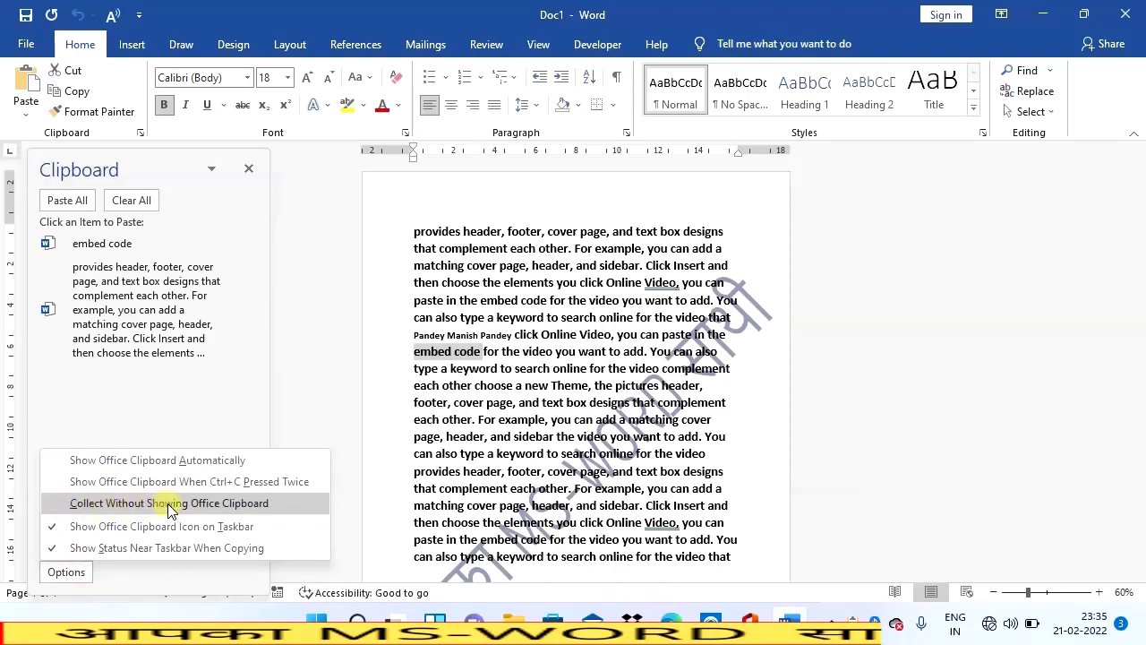
left_click(61, 504)
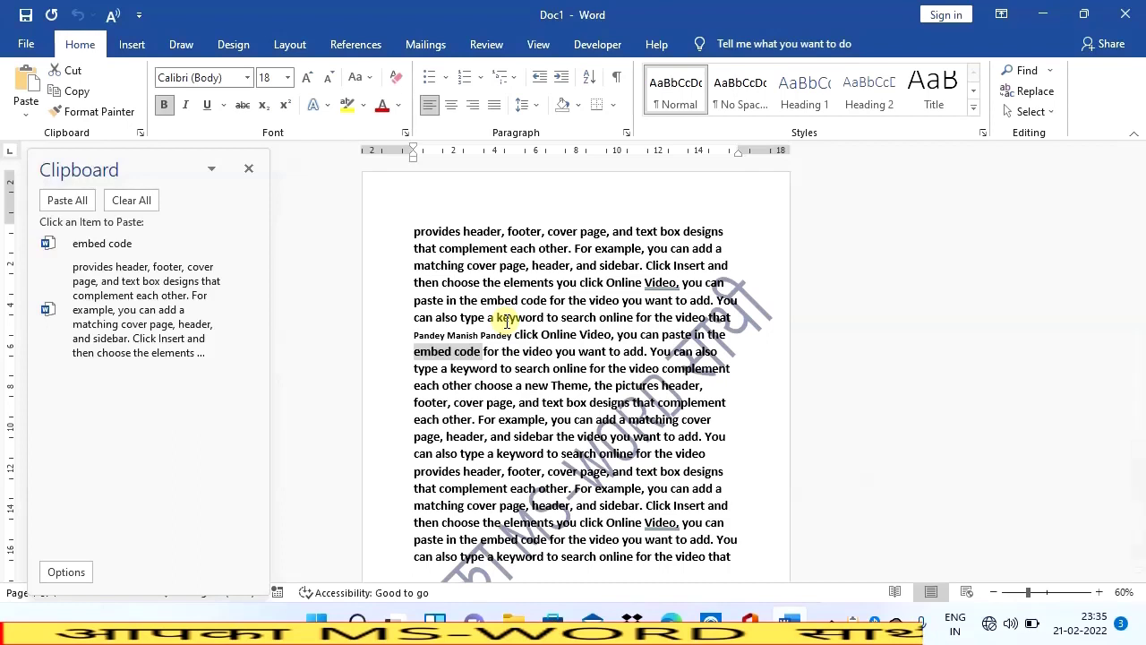
- With the pane hidden, copy the passage from 'provides' through 'embed', then reopen the Clipboard pane showing three items
left_click(248, 170)
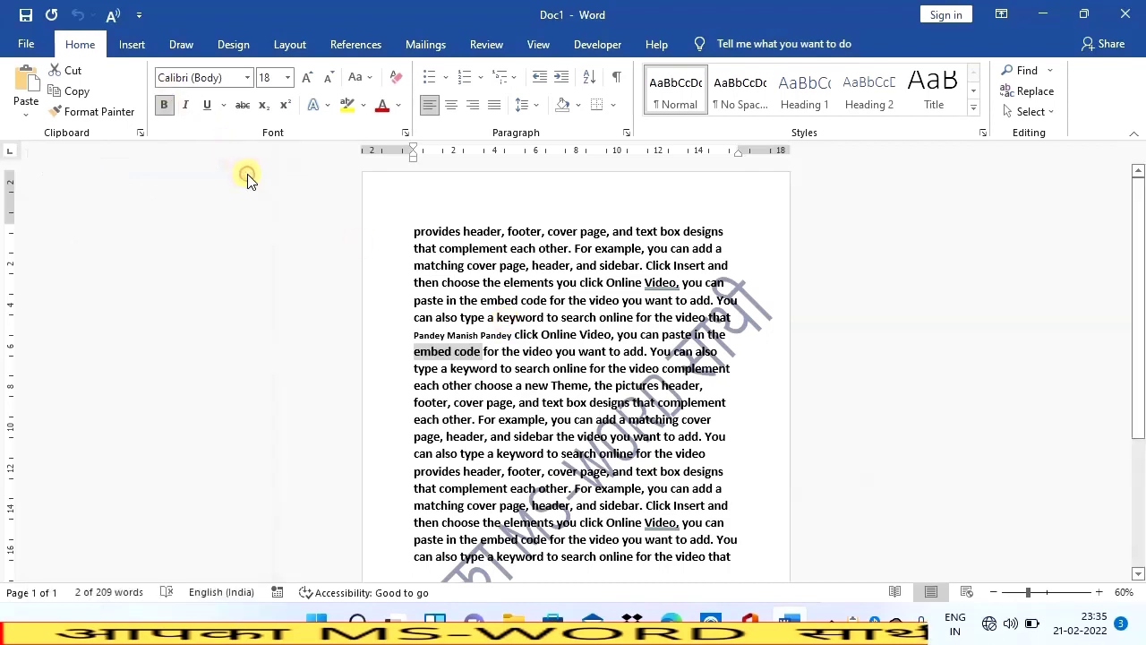
left_click_drag(413, 231, 515, 302)
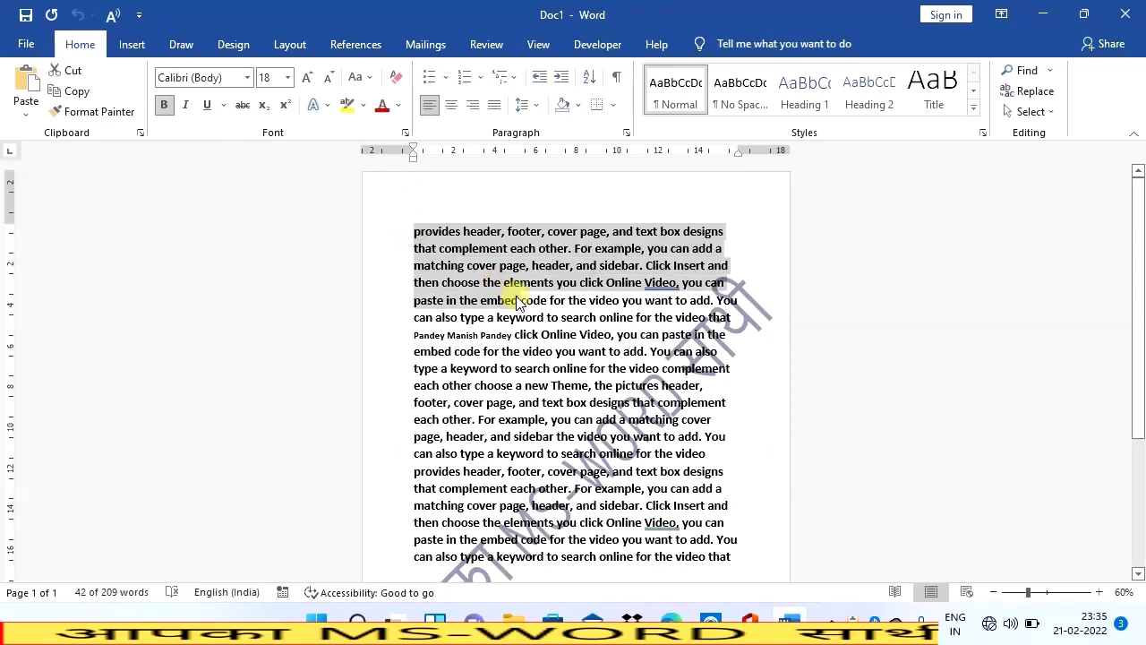
key("ctrl+c")
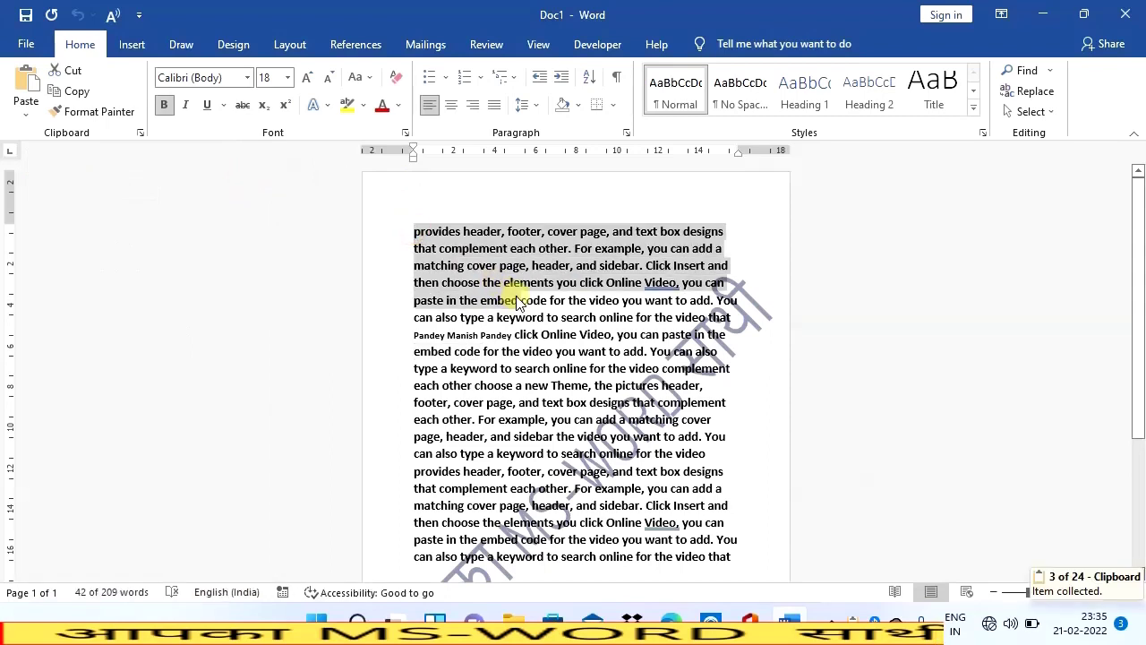
left_click(72, 93)
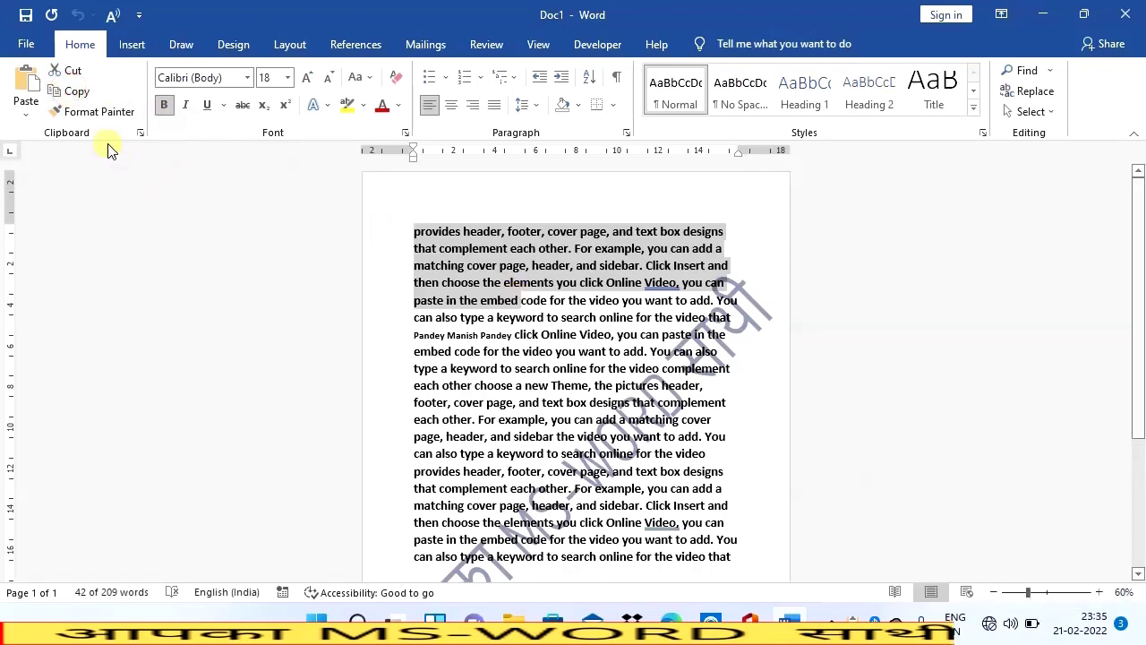
left_click(141, 133)
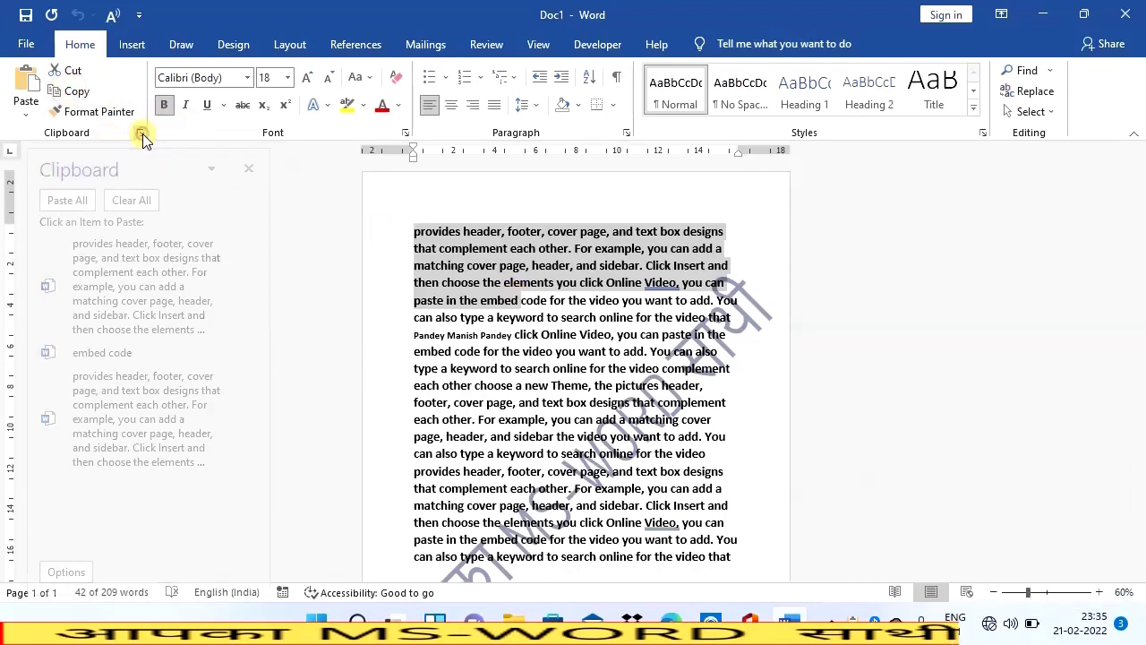